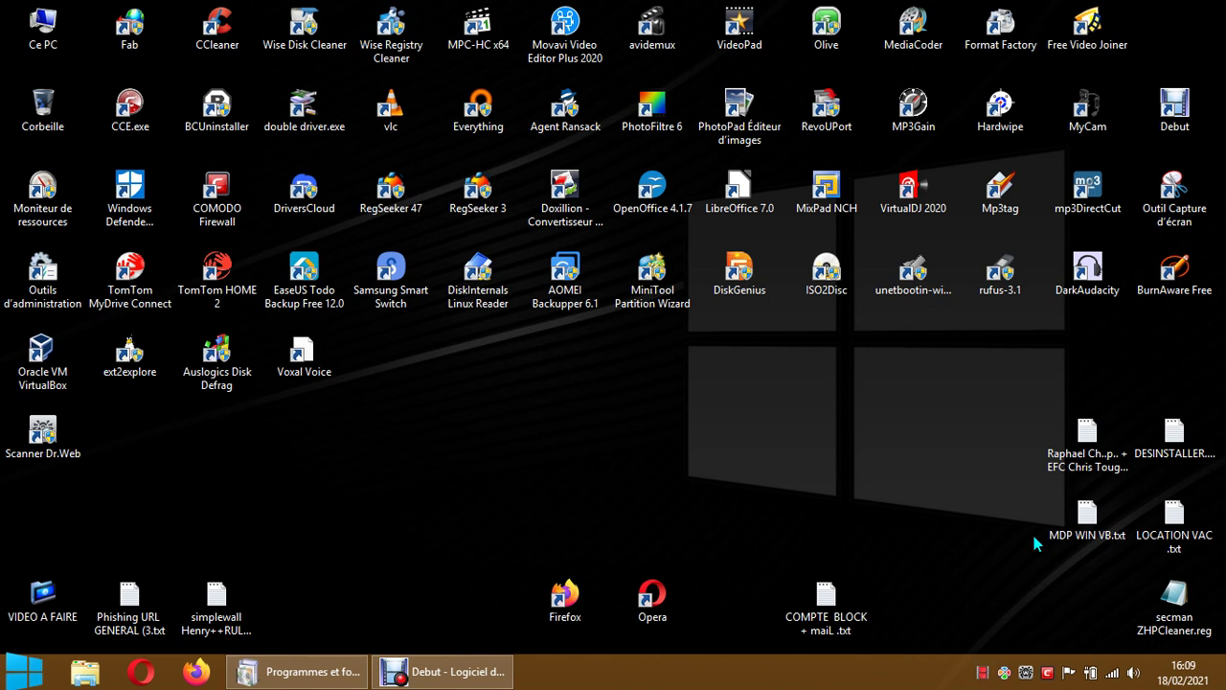
# Step: Open the update page of Dr.Web pour Windows and start an update
pyautogui.click(1026, 672)
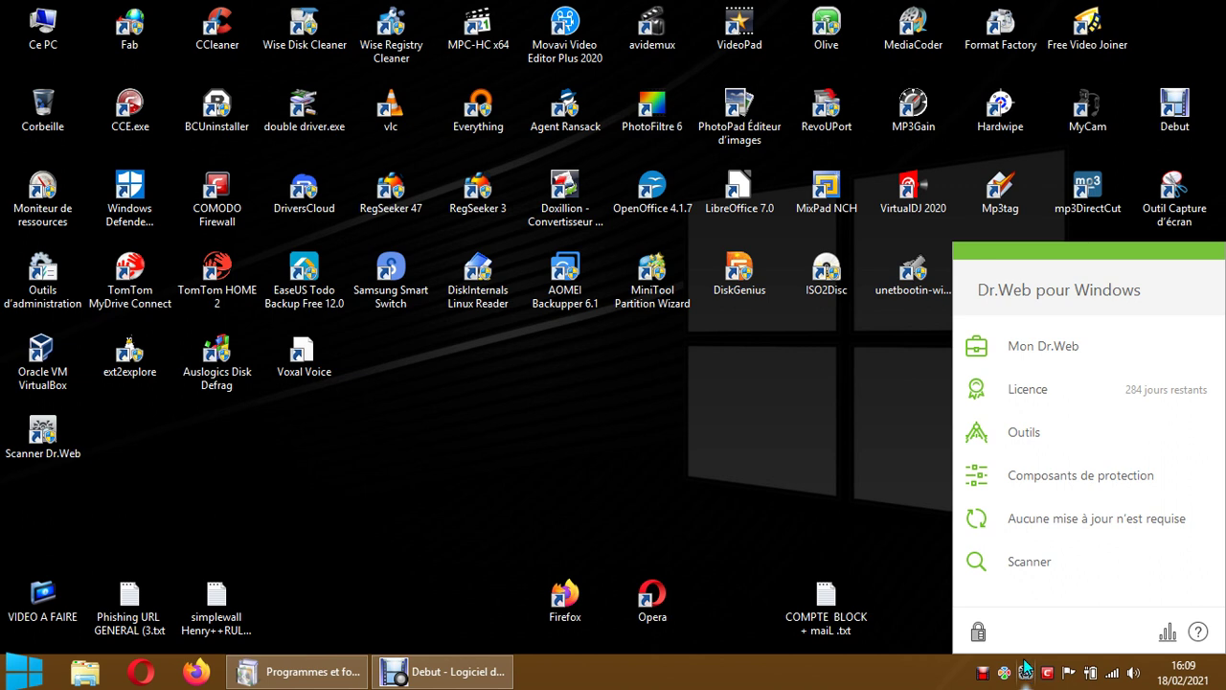
pyautogui.click(1012, 522)
pyautogui.click(1054, 522)
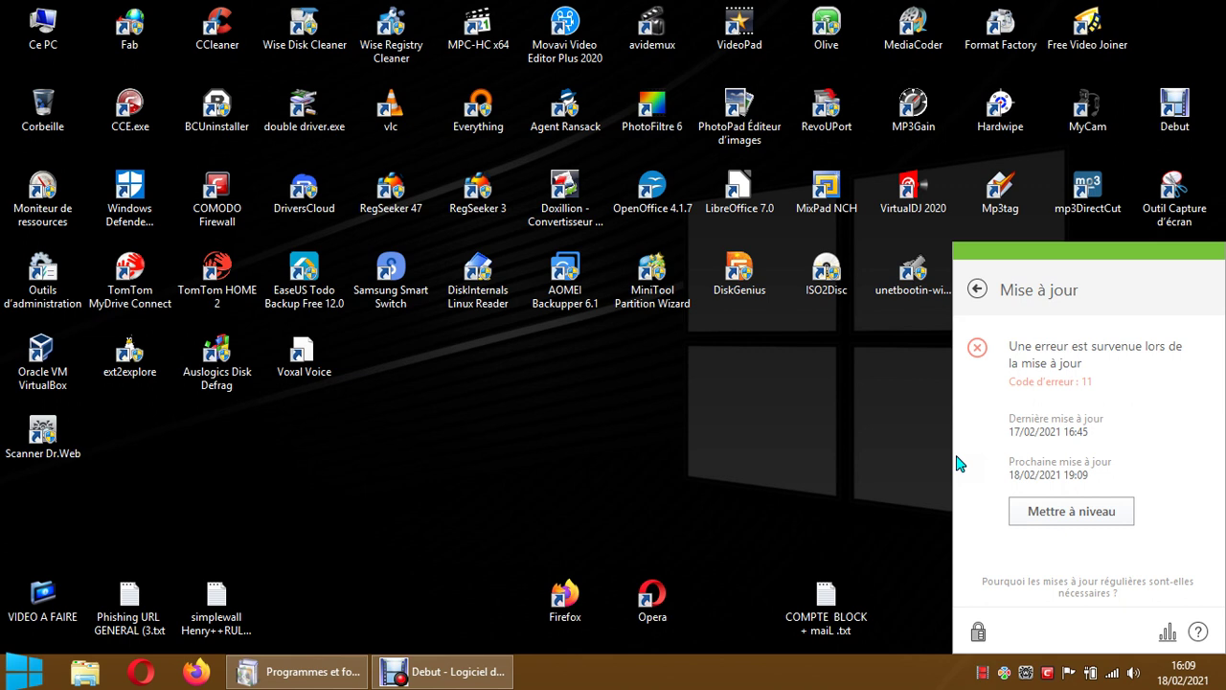
pyautogui.click(1048, 513)
# Step: View the Dr.Web Security Space entry in Programmes et fonctionnalités, and minimize the window
pyautogui.moveTo(412, 682)
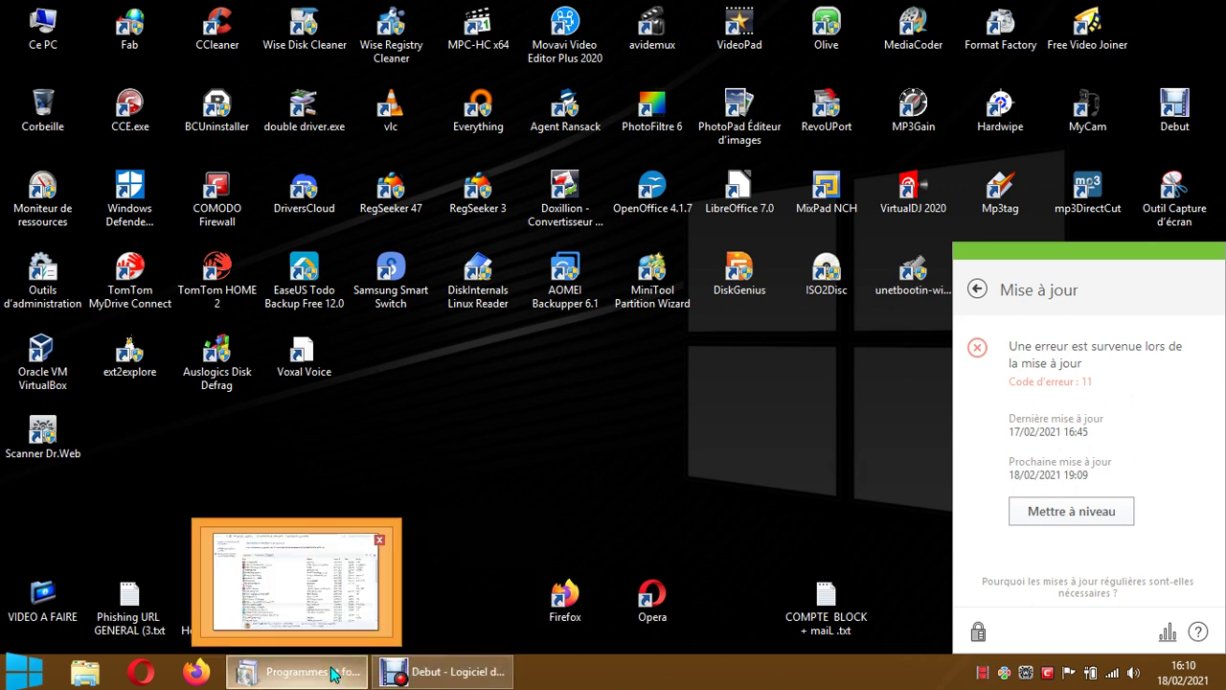
pyautogui.click(297, 672)
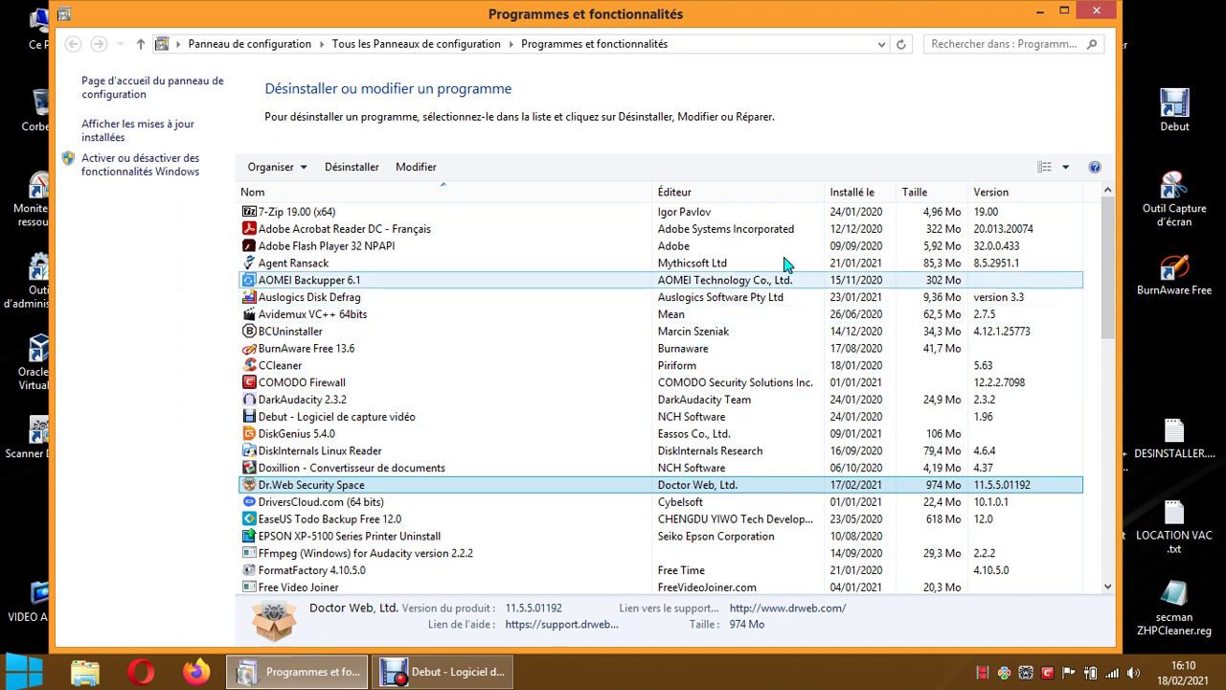
pyautogui.click(1040, 11)
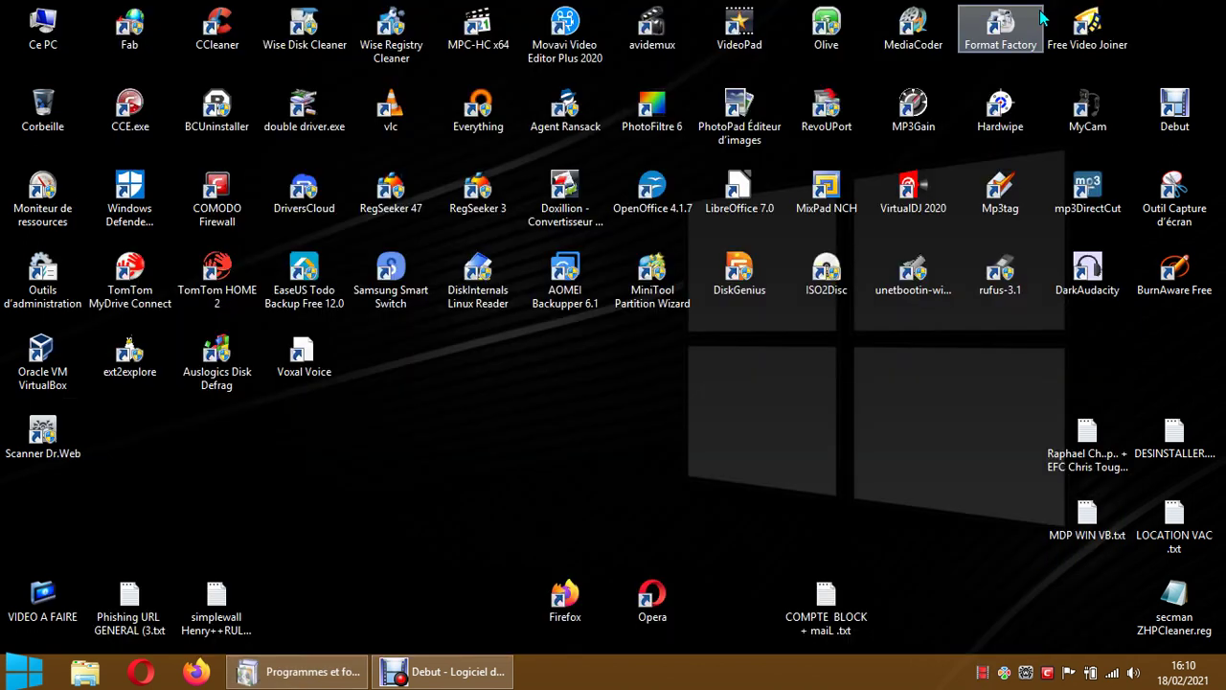
# Step: Locate drw_remover.exe in the Téléchargements folder, and close the folder
pyautogui.click(88, 674)
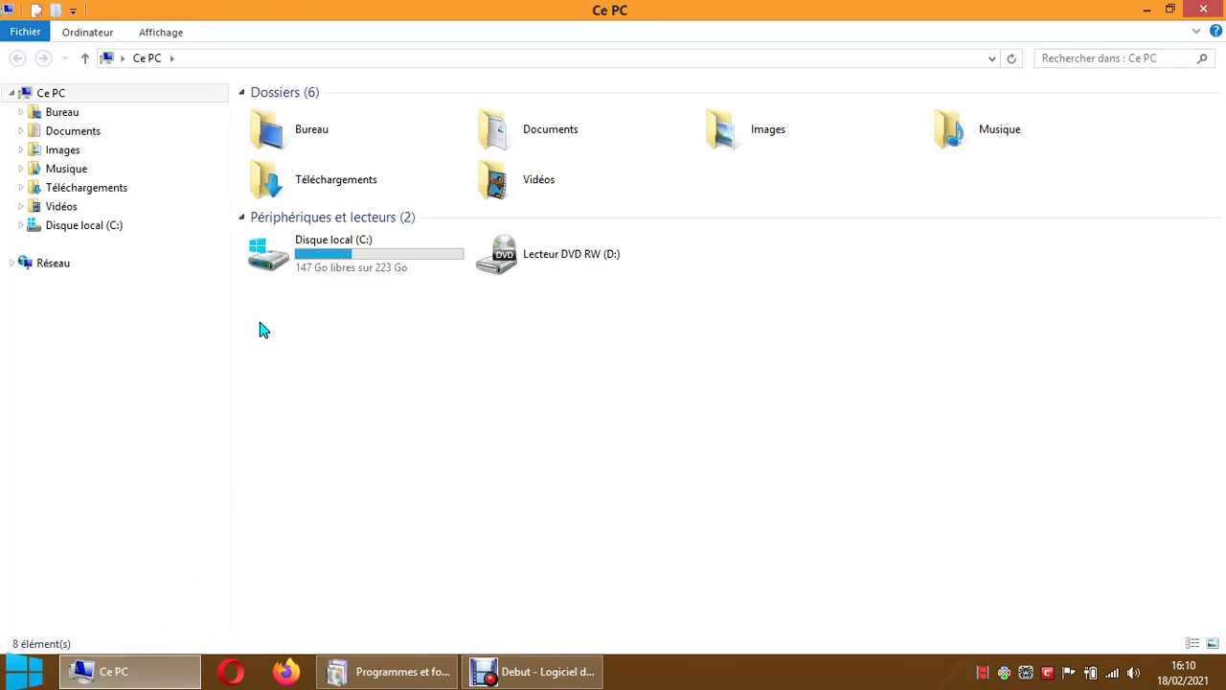
pyautogui.doubleClick(309, 192)
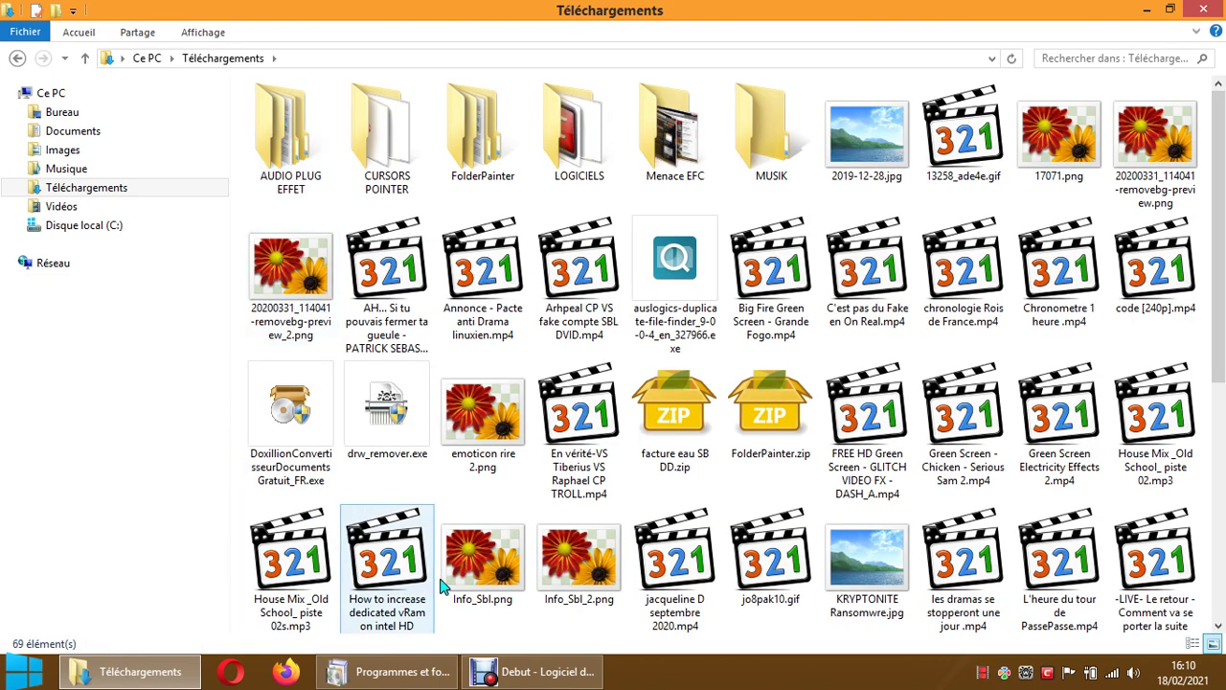
pyautogui.click(392, 423)
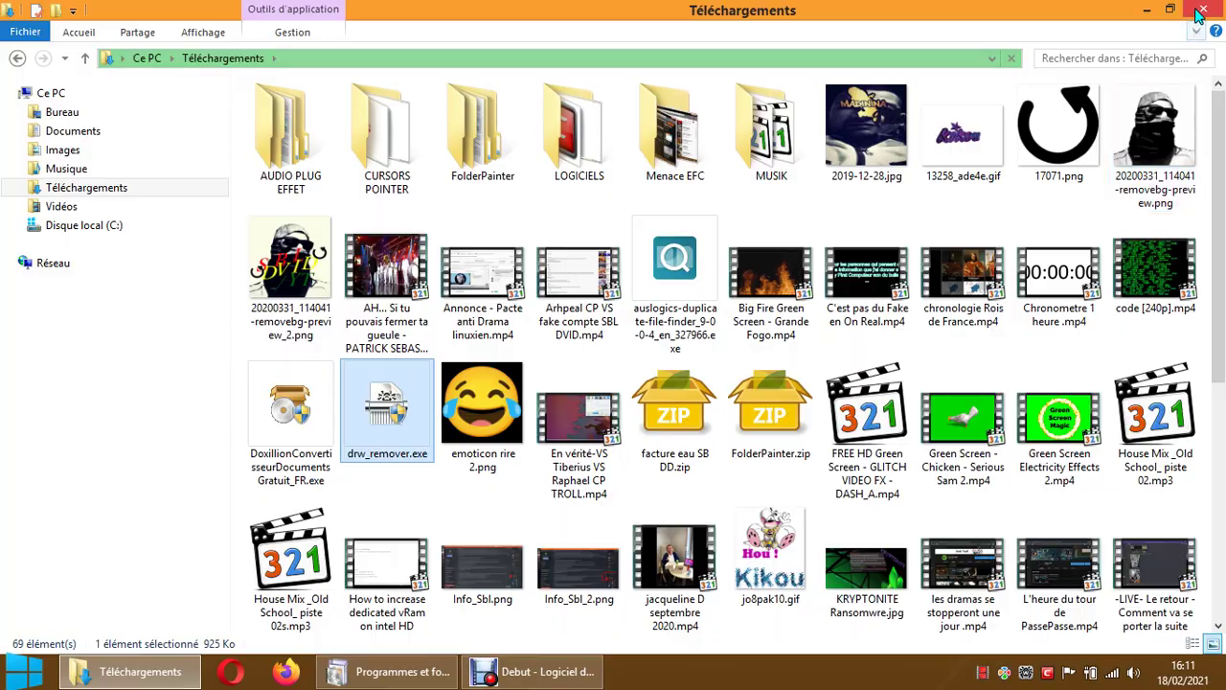
pyautogui.click(1199, 11)
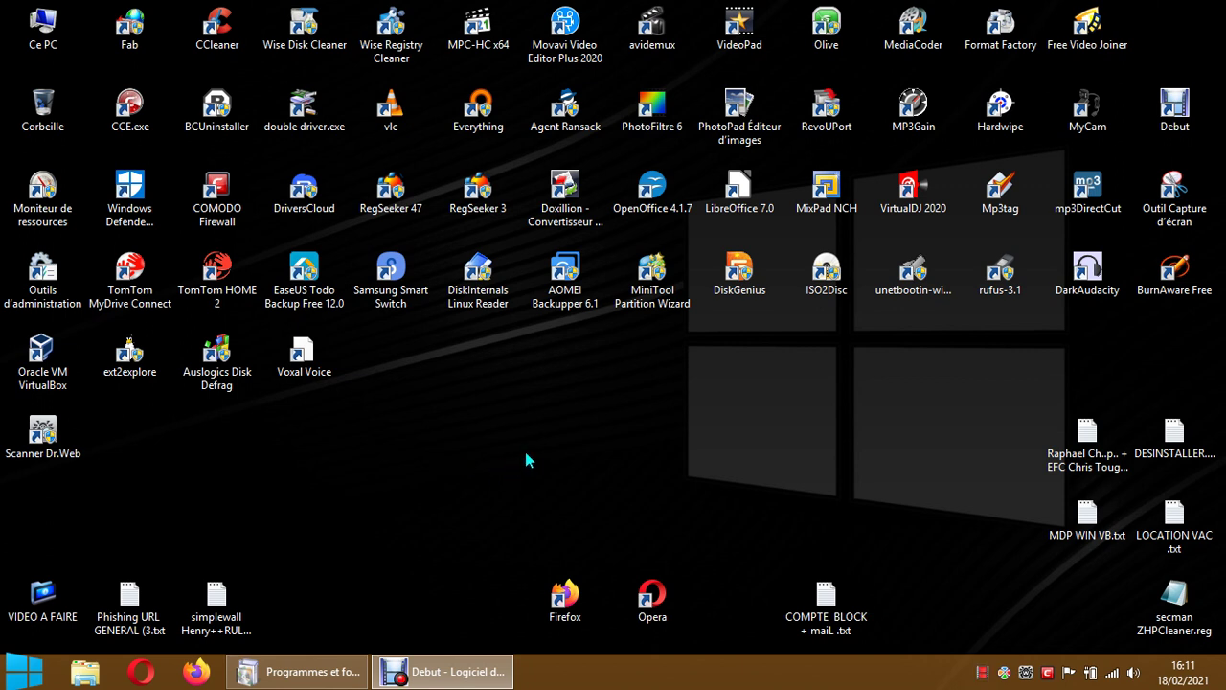
# Step: Check the licence and update entries in the Dr.Web menu, and close the menu
pyautogui.click(1026, 673)
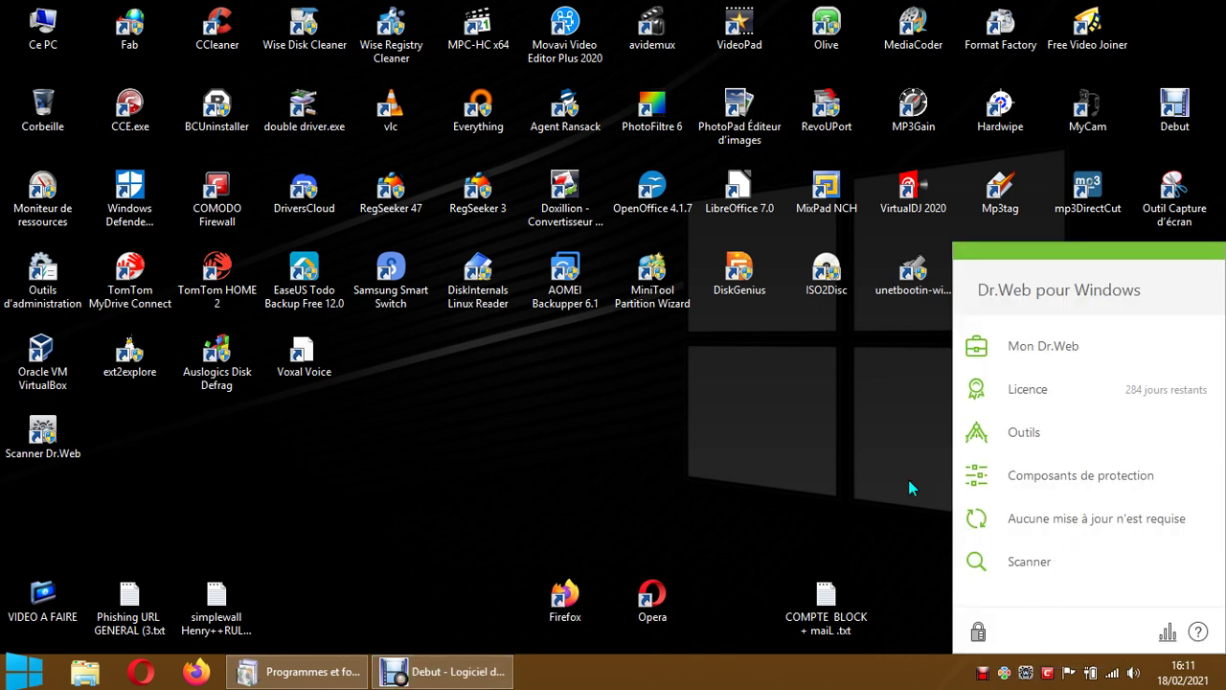
pyautogui.click(883, 467)
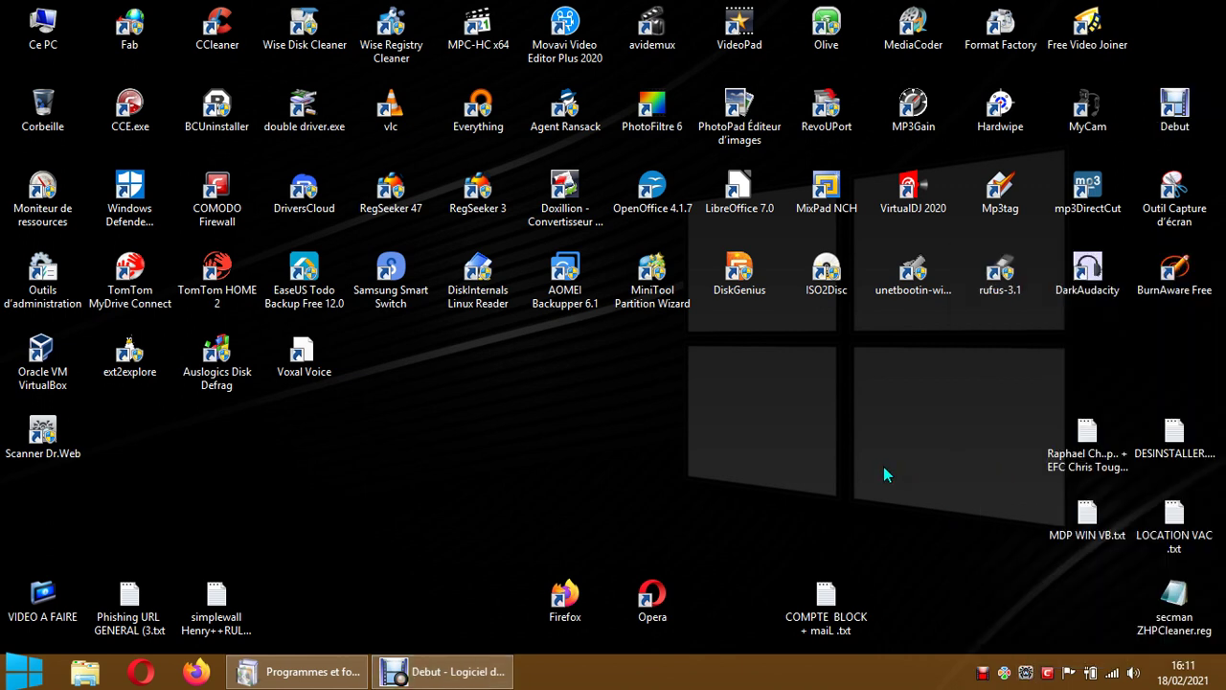
pyautogui.click(1026, 674)
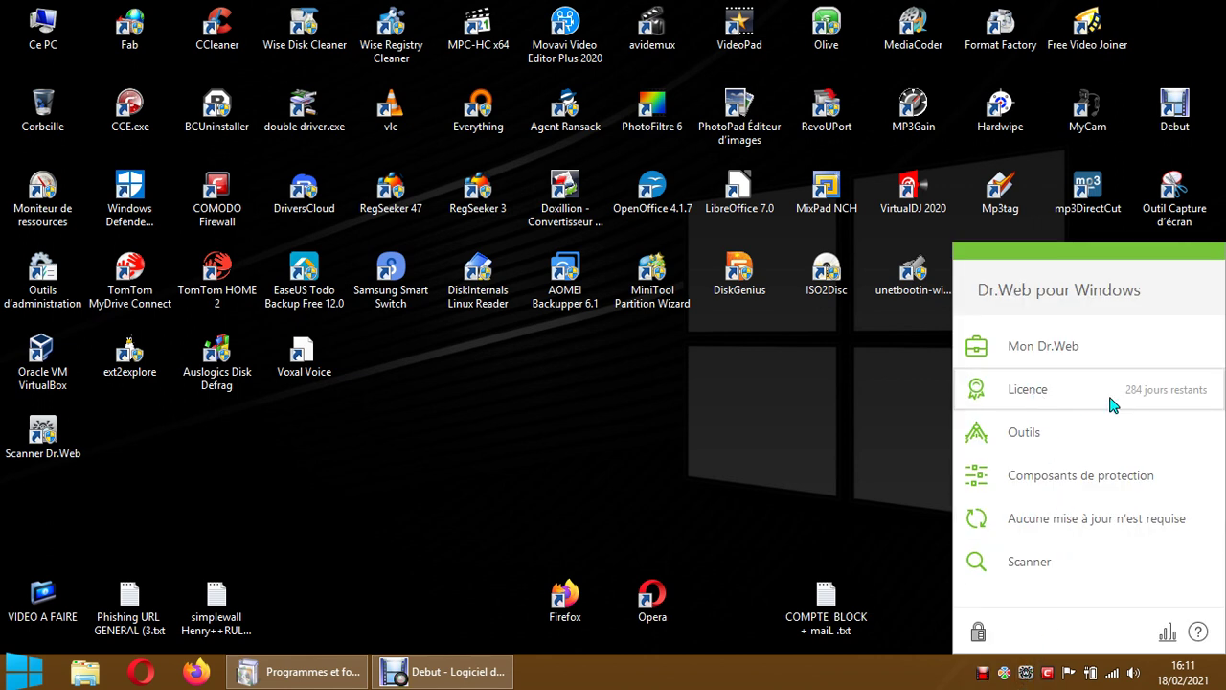
pyautogui.click(706, 401)
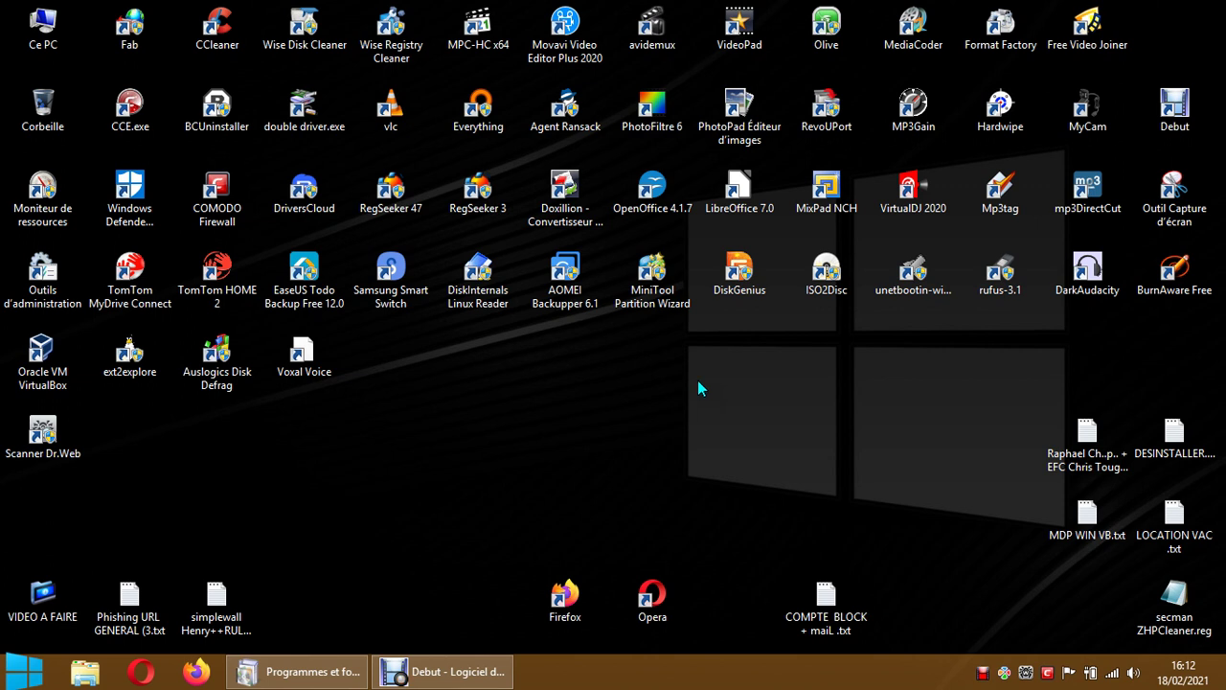
# Step: Launch the Dr.Web Security Space modification wizard from Programmes et fonctionnalités, leaving only the wizard open over the desktop
pyautogui.click(348, 675)
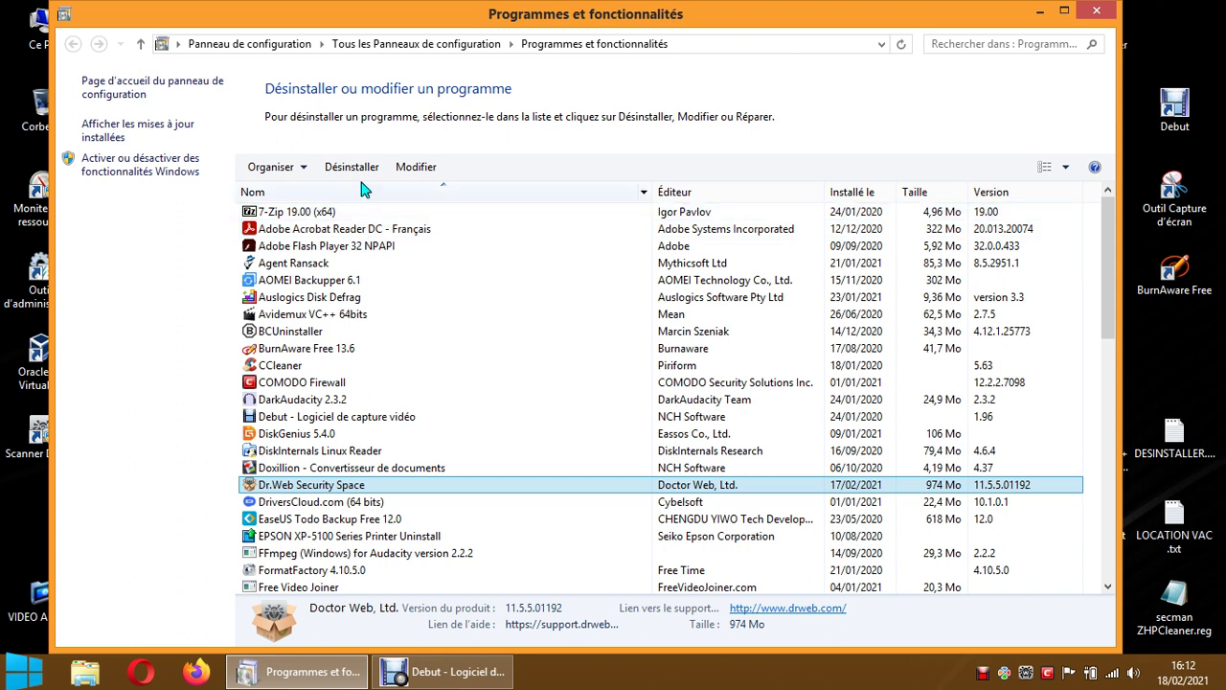
pyautogui.click(405, 174)
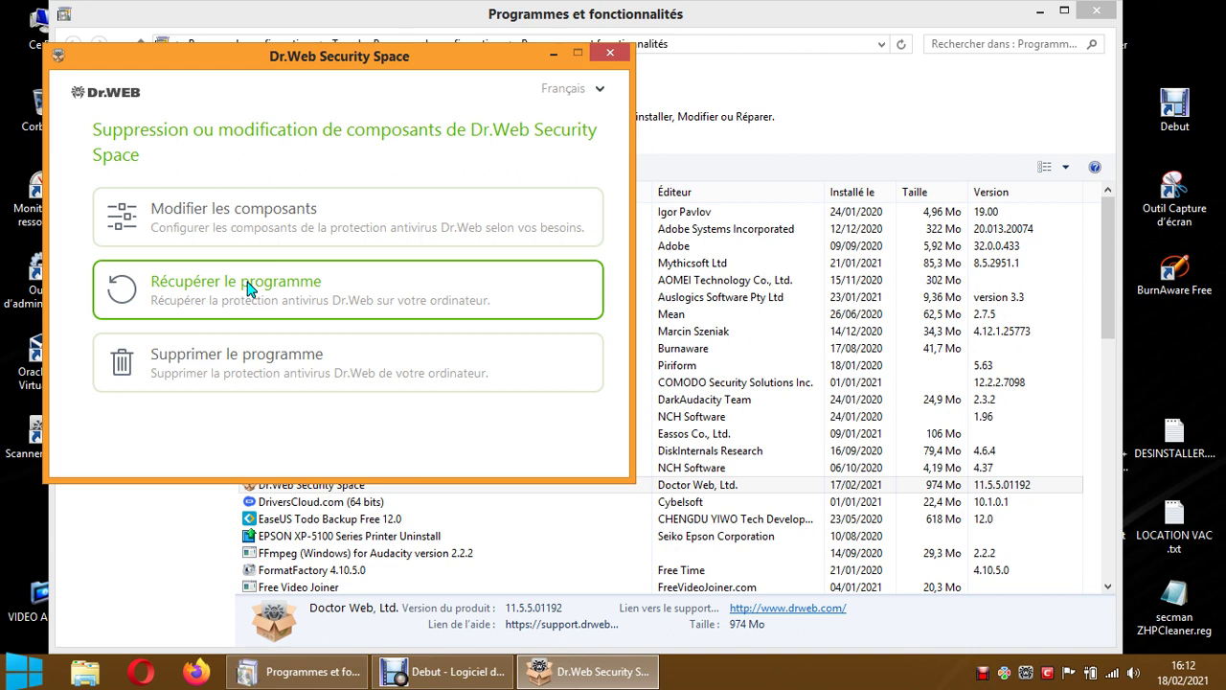
pyautogui.moveTo(380, 59); pyautogui.dragTo(766, 95)
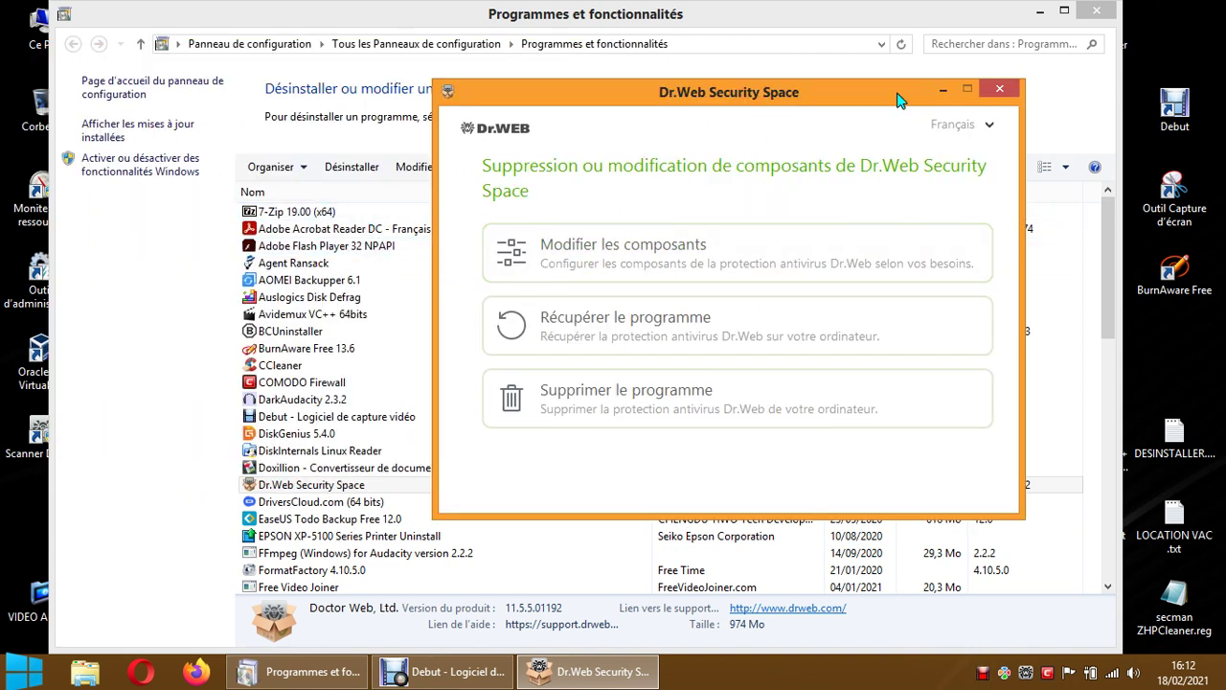
pyautogui.click(1039, 11)
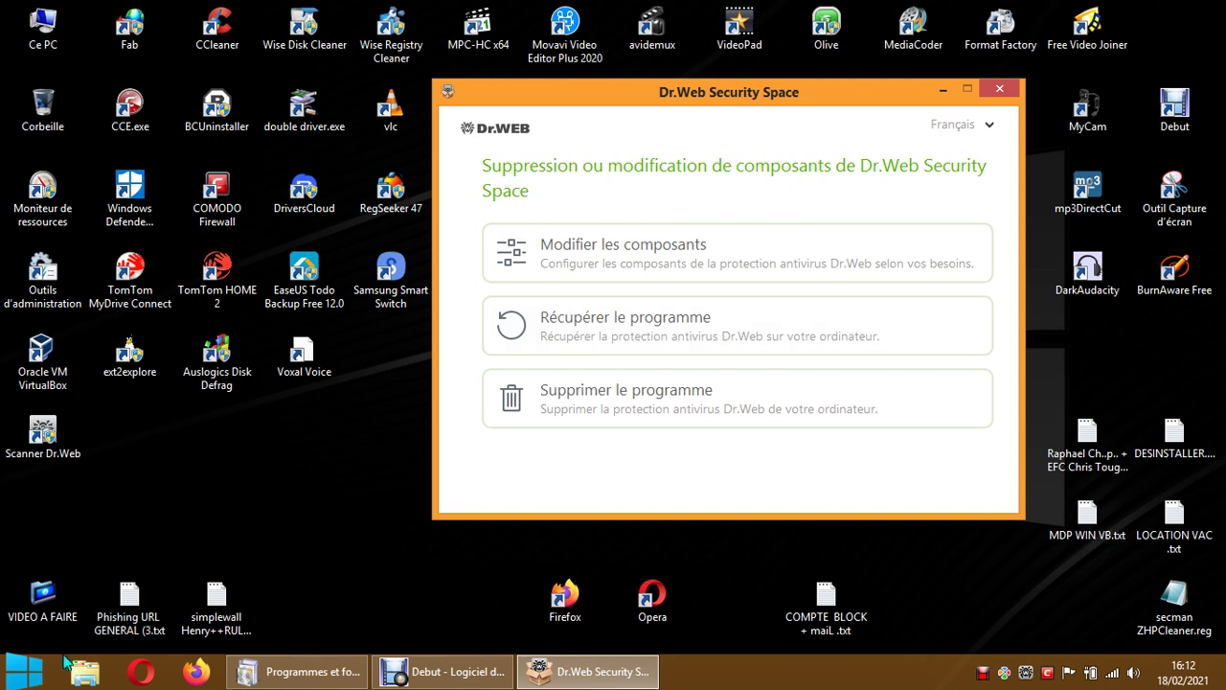
# Step: Browse drive C: to the user profile's AppData\Local folder and check it for Dr.Web folders
pyautogui.click(83, 673)
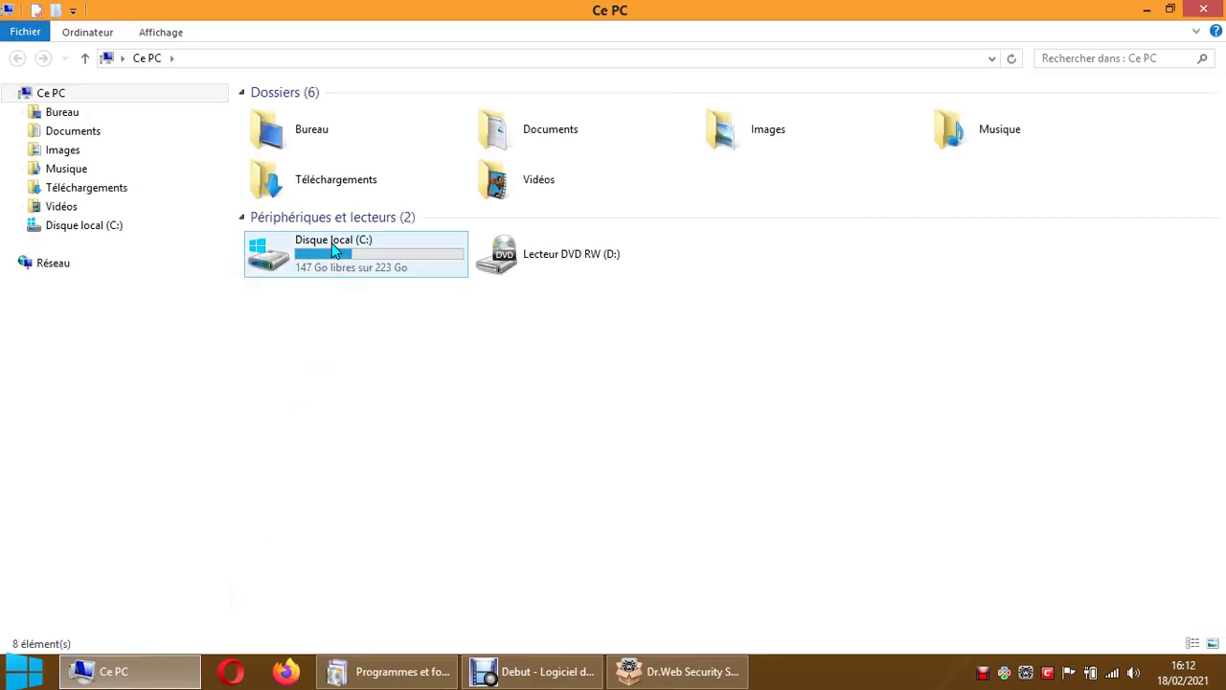
pyautogui.doubleClick(348, 265)
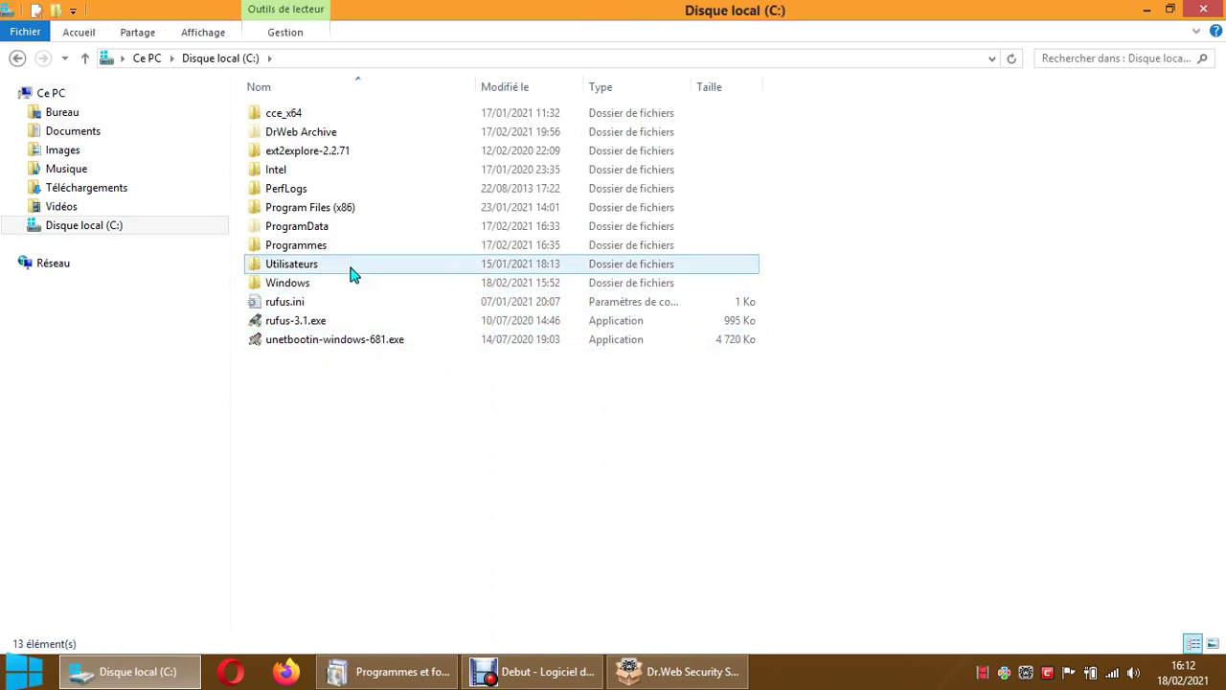
pyautogui.doubleClick(285, 269)
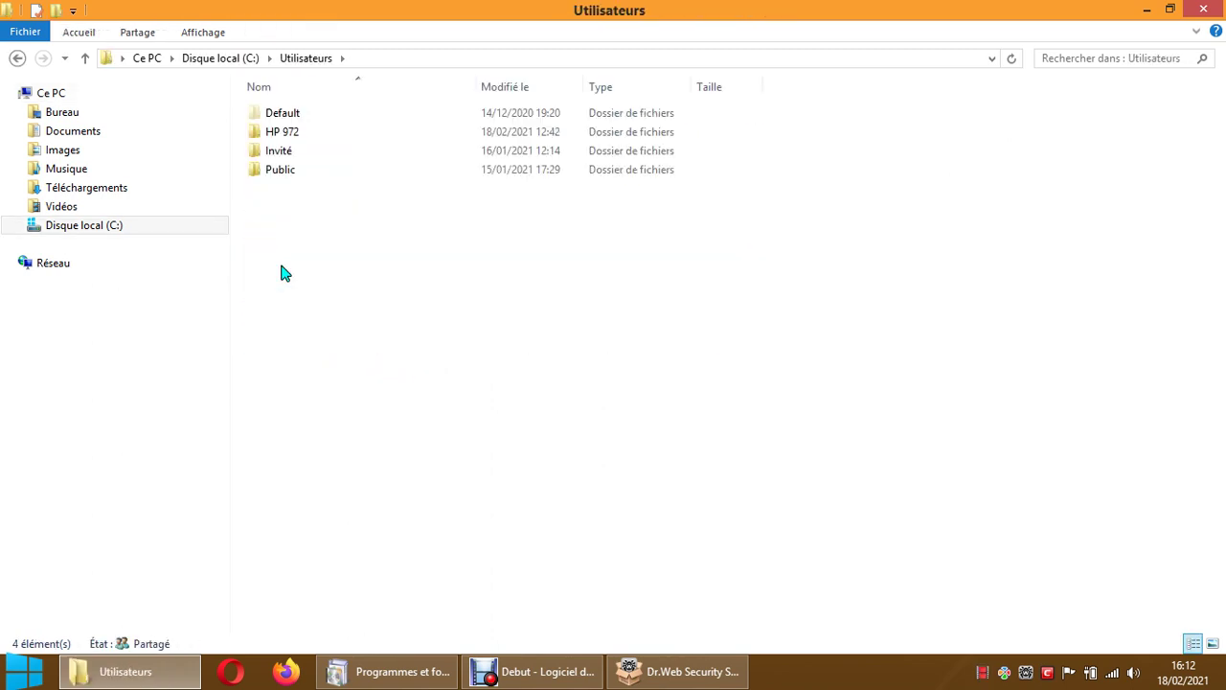
pyautogui.doubleClick(296, 131)
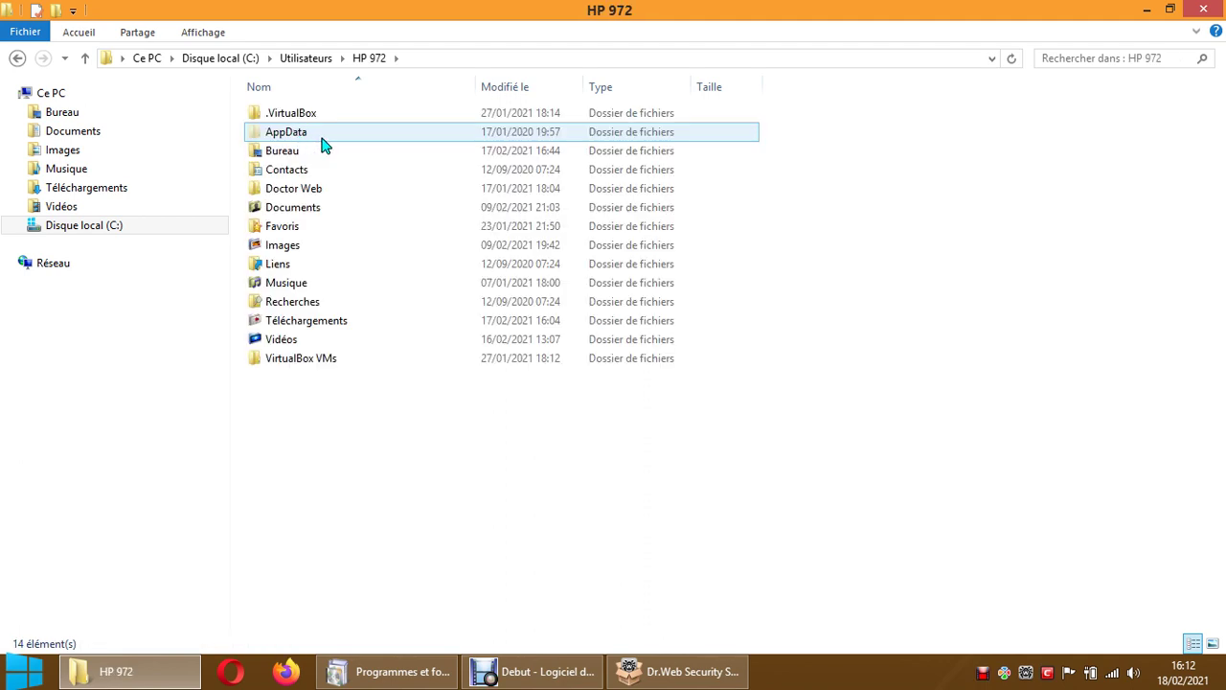
pyautogui.doubleClick(303, 134)
pyautogui.doubleClick(287, 114)
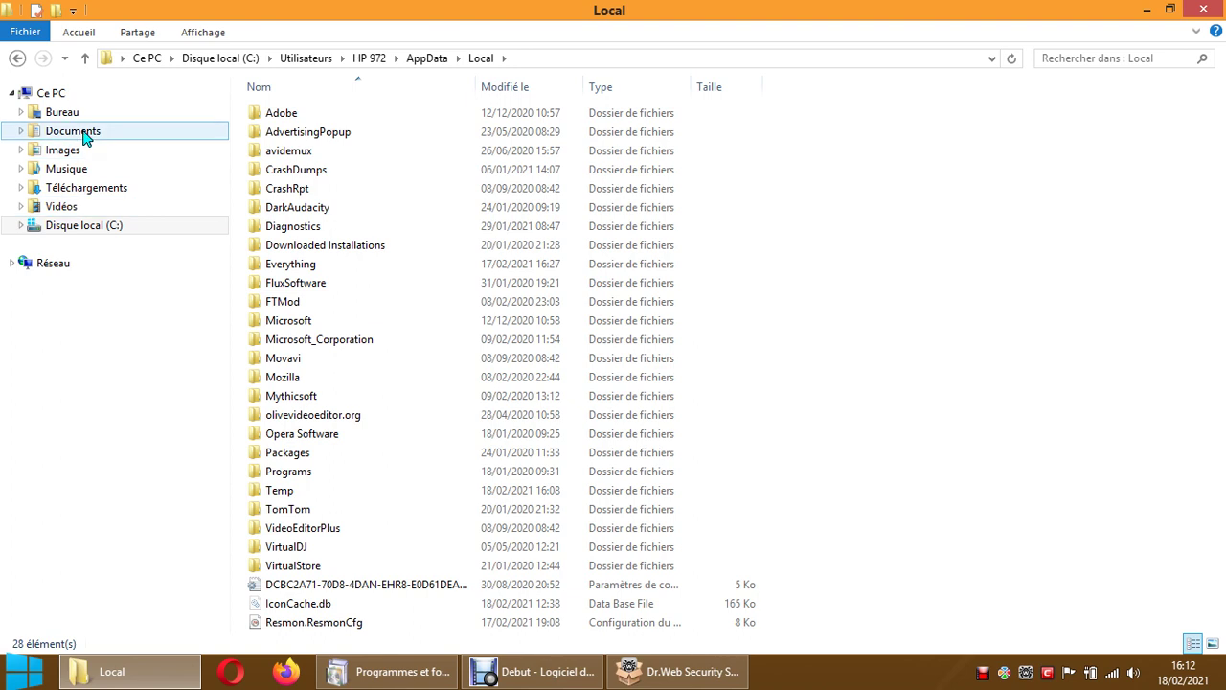
# Step: Check the LocalLow and Roaming folders in AppData for Dr.Web folders
pyautogui.click(17, 57)
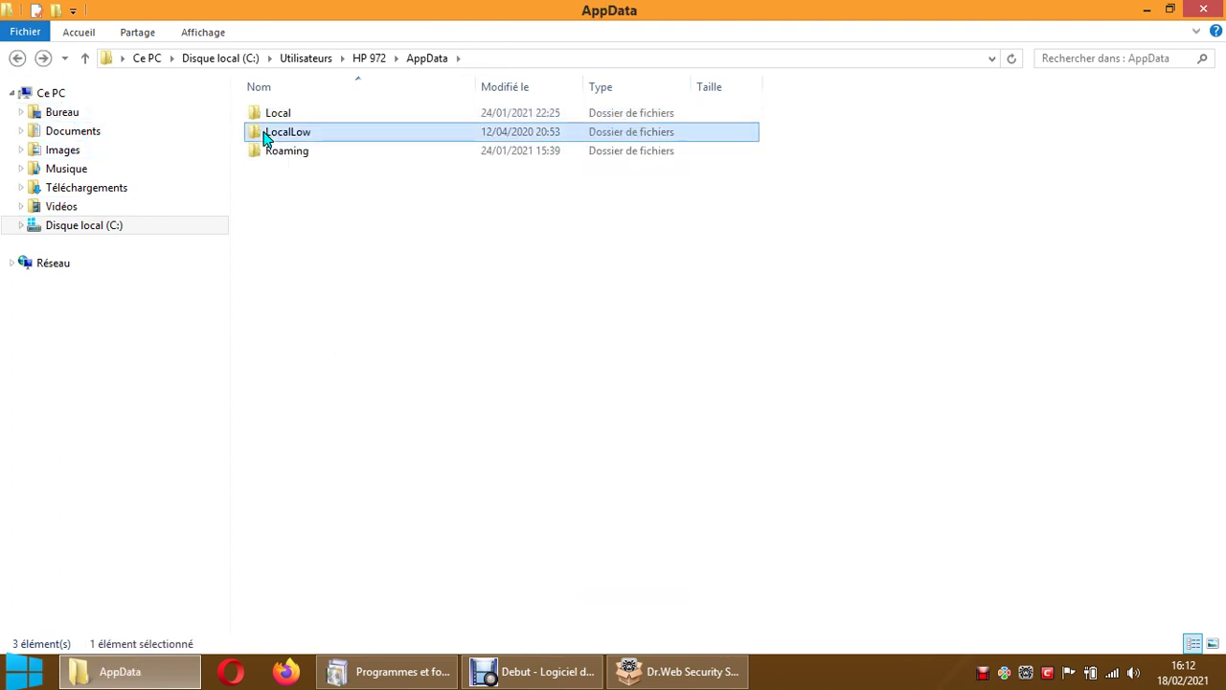
pyautogui.doubleClick(267, 132)
pyautogui.click(17, 58)
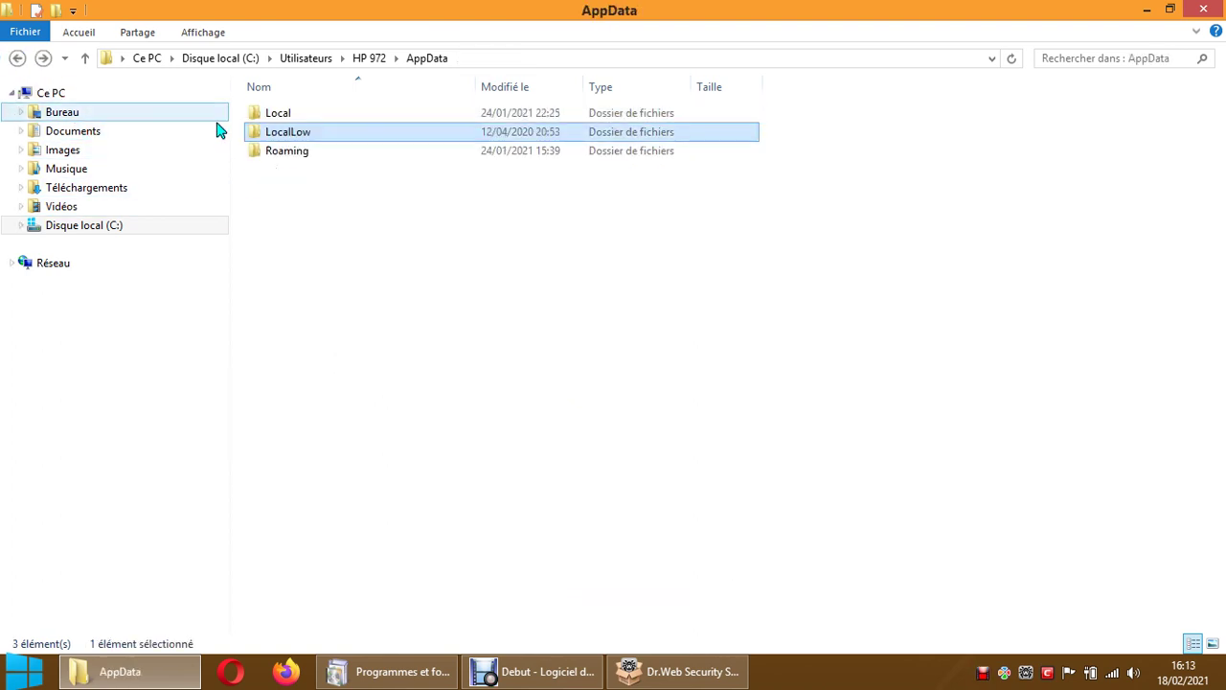
pyautogui.click(272, 156)
pyautogui.doubleClick(273, 157)
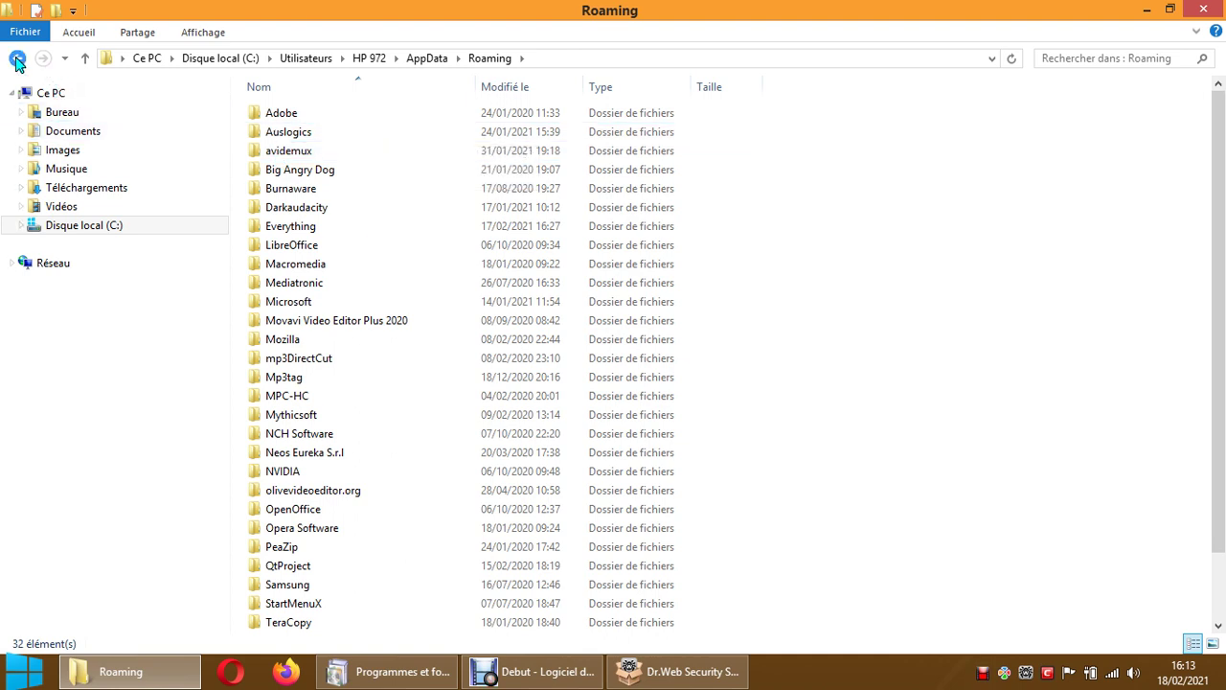
pyautogui.click(16, 59)
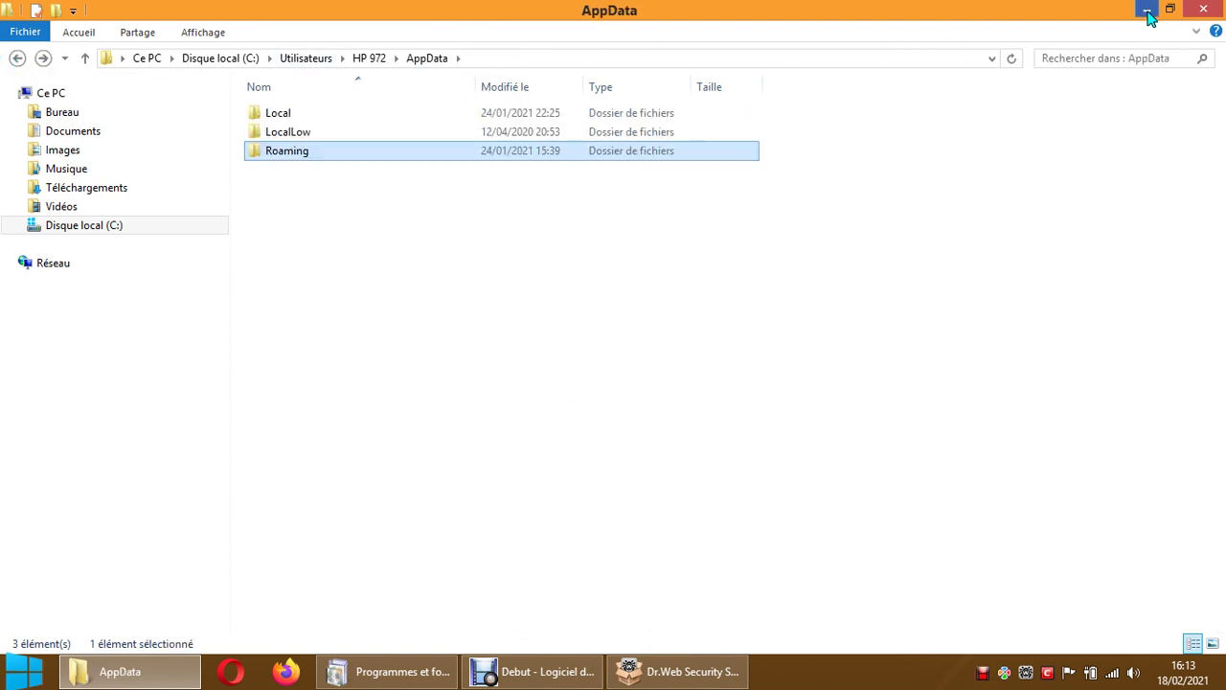
# Step: Return to the root of drive C: and check Program Files (x86) and its Common Files folder for Dr.Web folders
pyautogui.press('BackSpace')
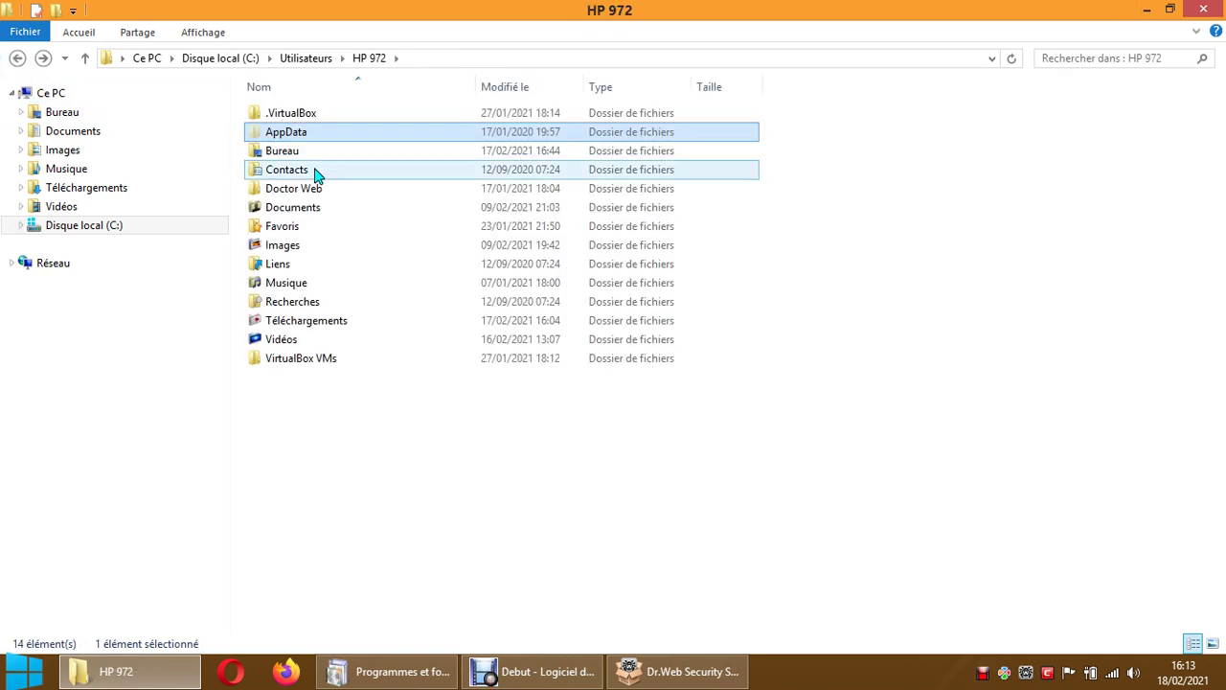
pyautogui.click(16, 58)
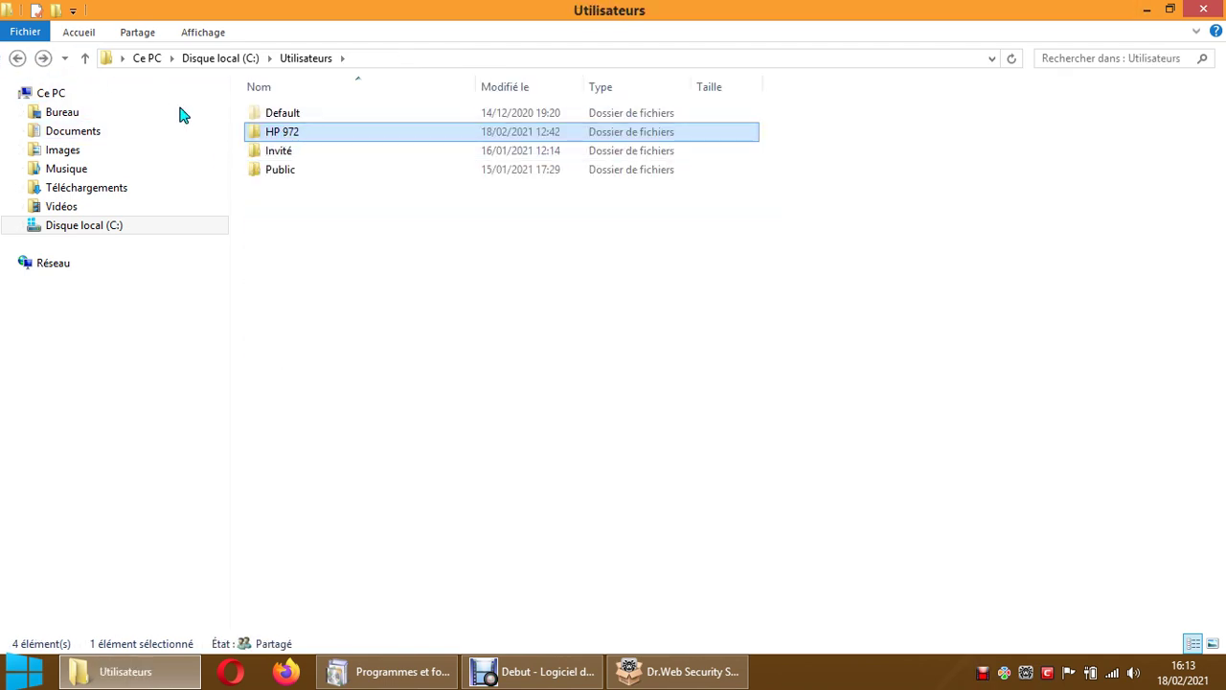
pyautogui.click(16, 58)
pyautogui.click(330, 214)
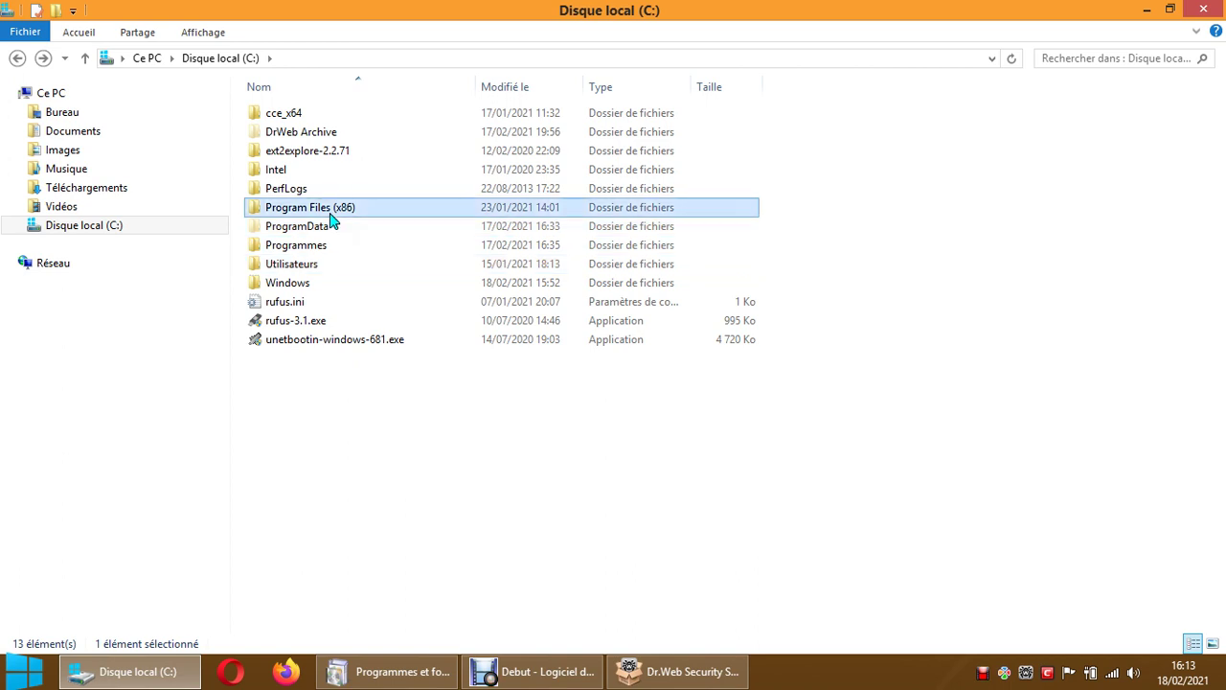
pyautogui.doubleClick(329, 220)
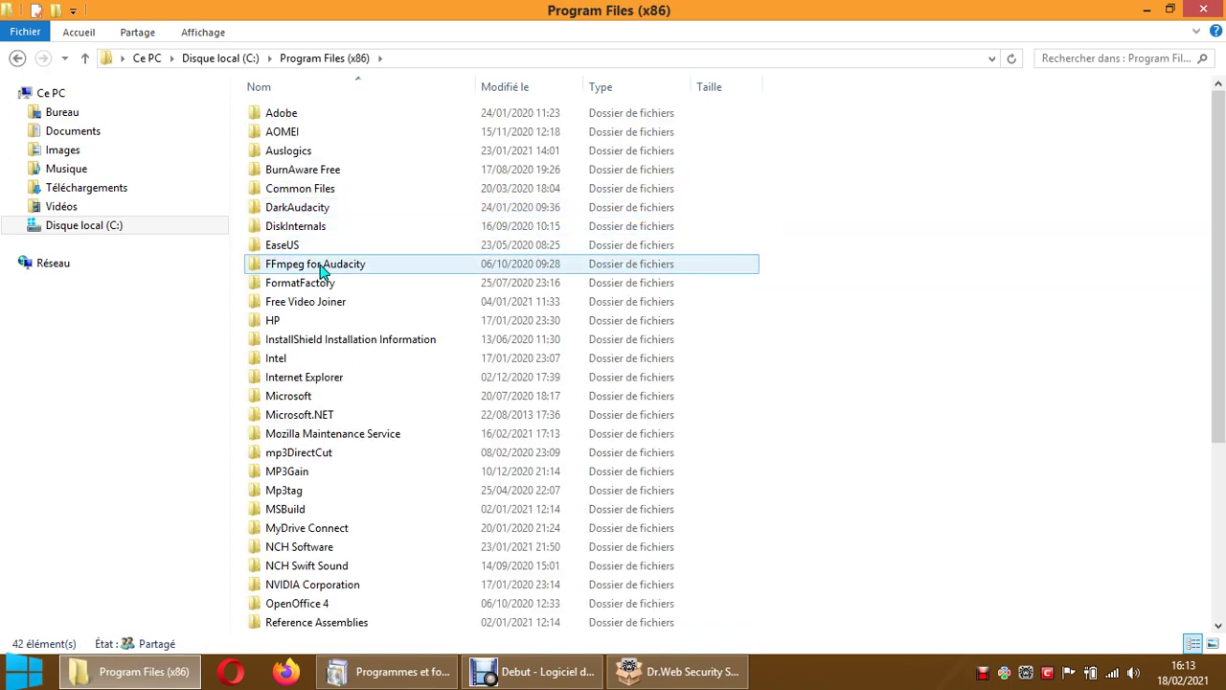
pyautogui.click(317, 192)
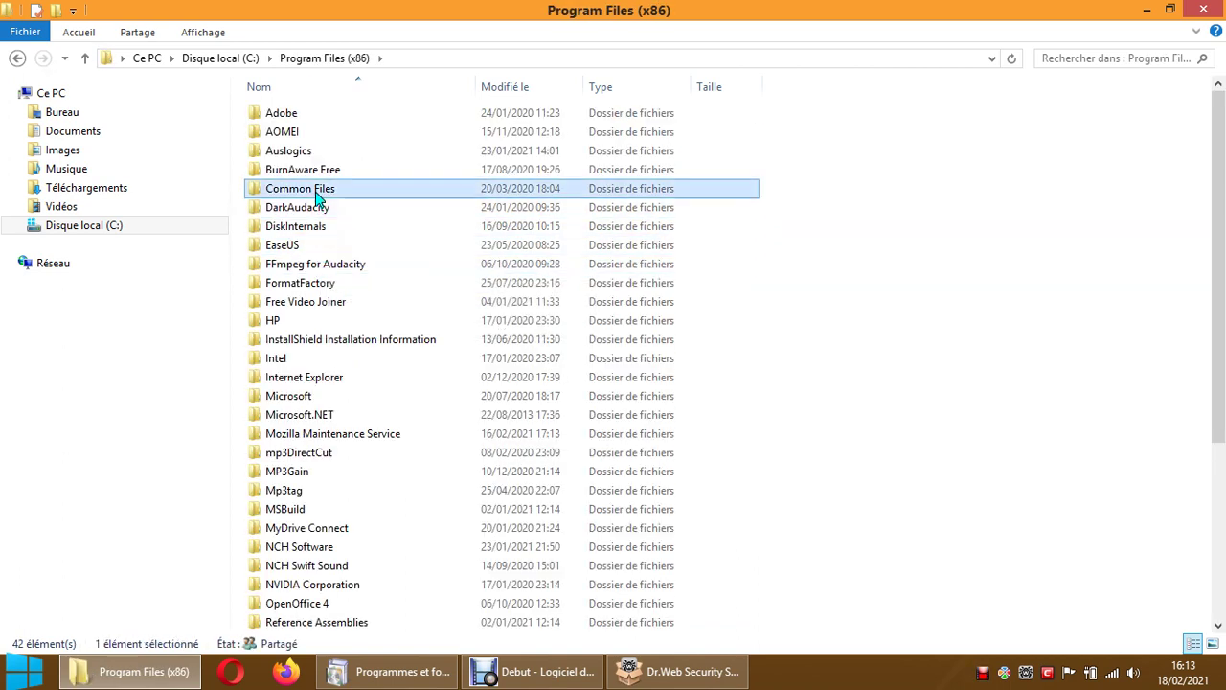
pyautogui.doubleClick(317, 191)
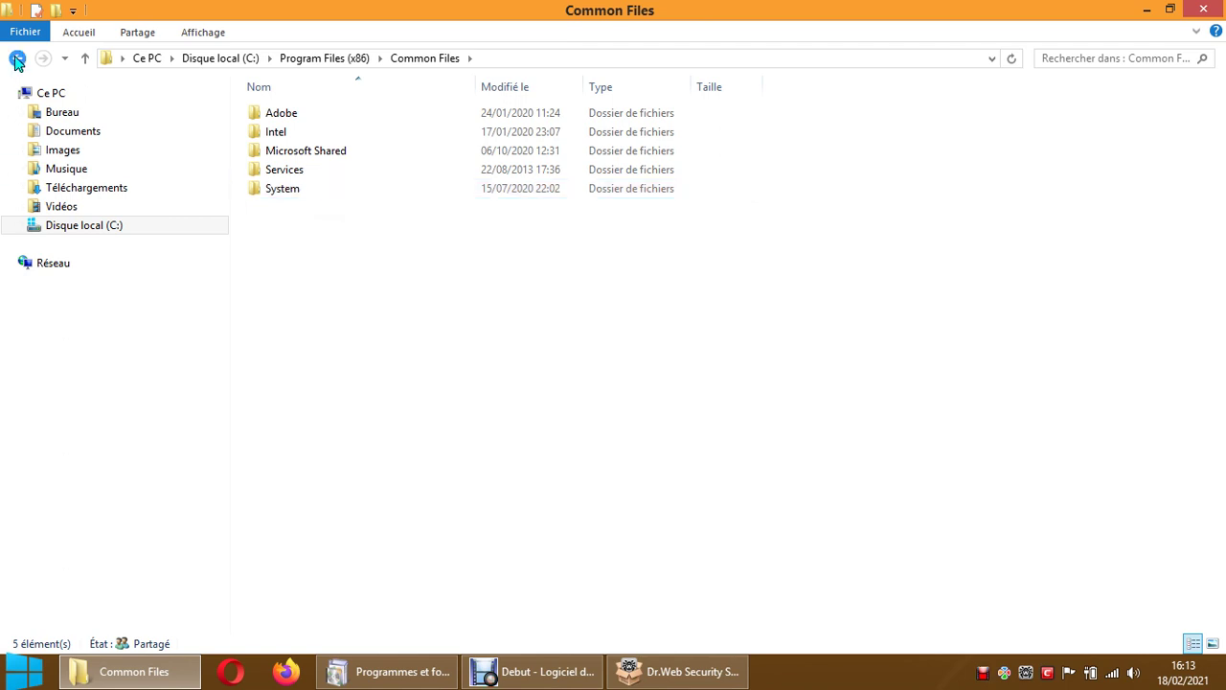
pyautogui.click(17, 58)
pyautogui.click(17, 59)
# Step: Inspect the contents of the Doctor Web folder in ProgramData, and return to ProgramData
pyautogui.doubleClick(297, 226)
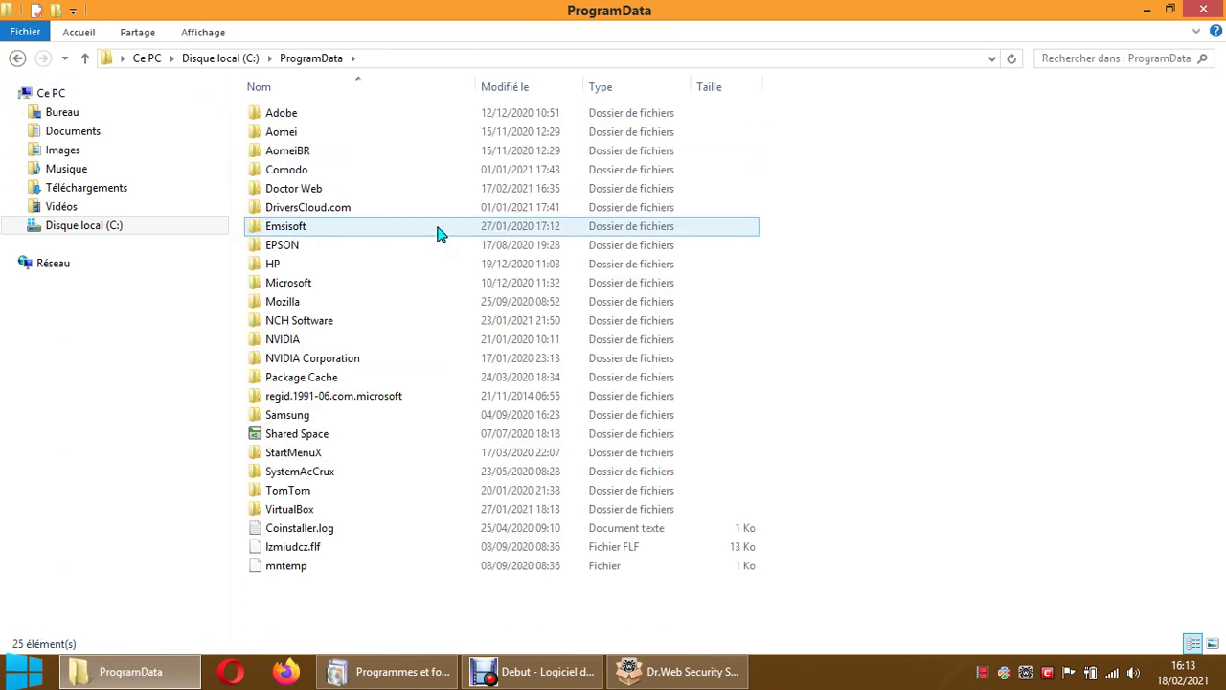
pyautogui.doubleClick(306, 190)
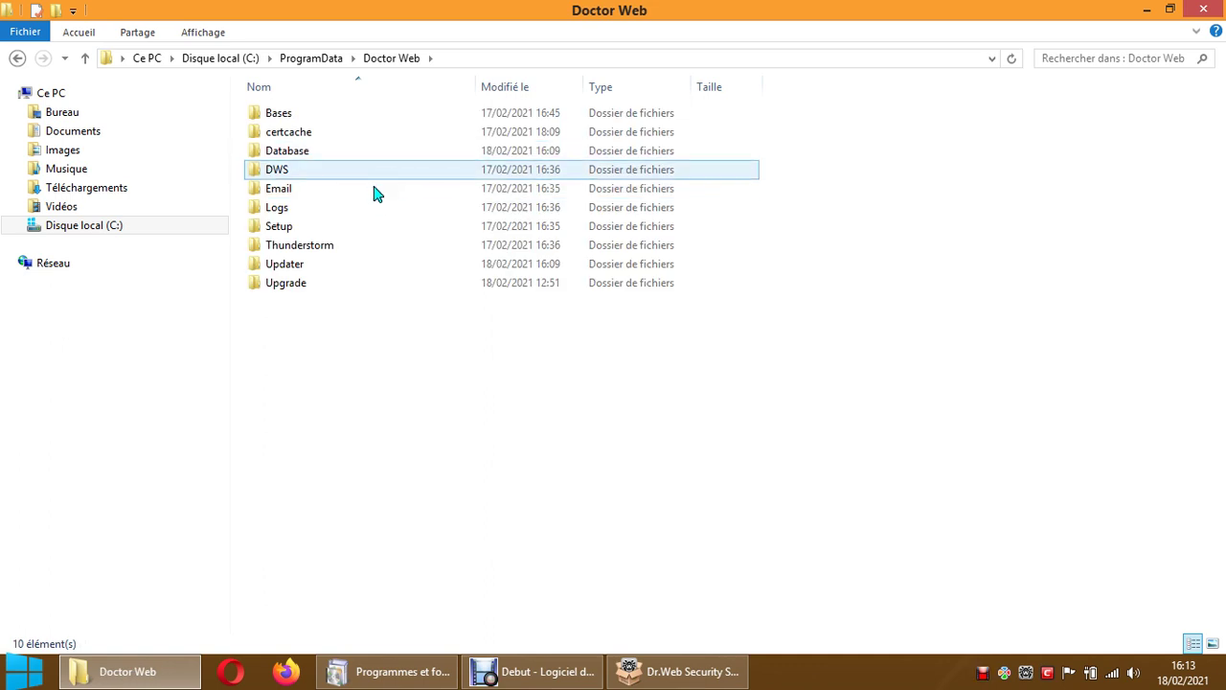
pyautogui.click(17, 59)
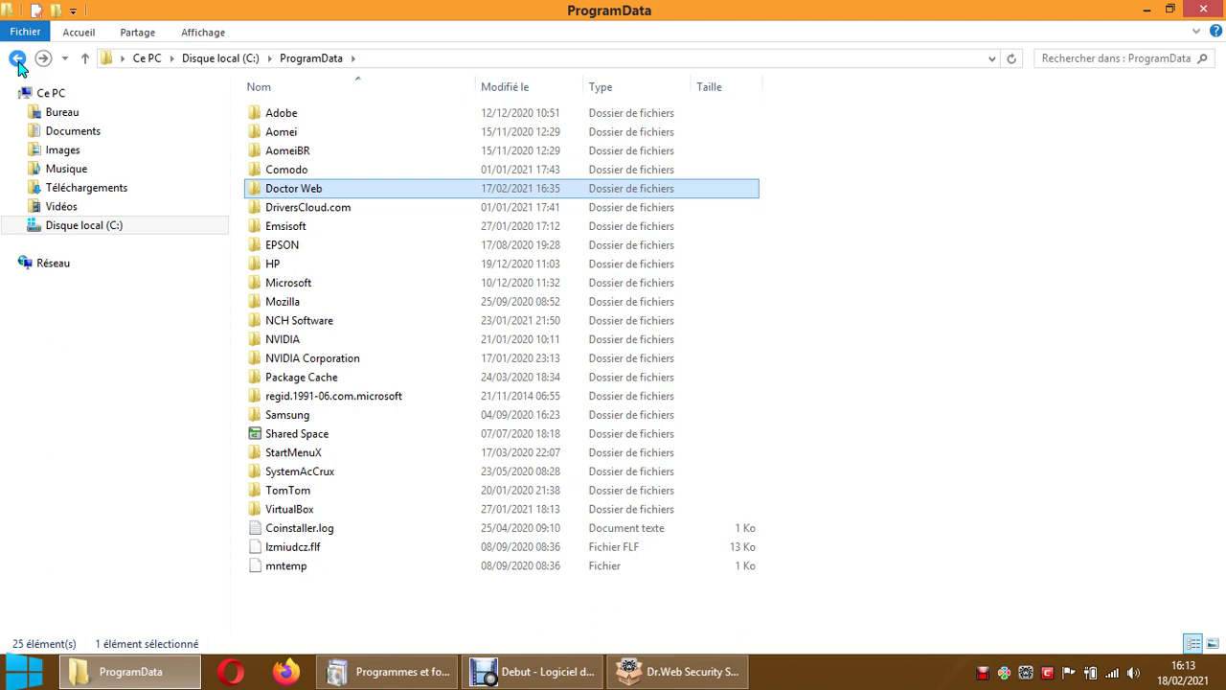
# Step: Go from drive C:'s root into Programmes\Common Files\AV and inspect the contents of its Dr.Web Security Space folder
pyautogui.click(17, 60)
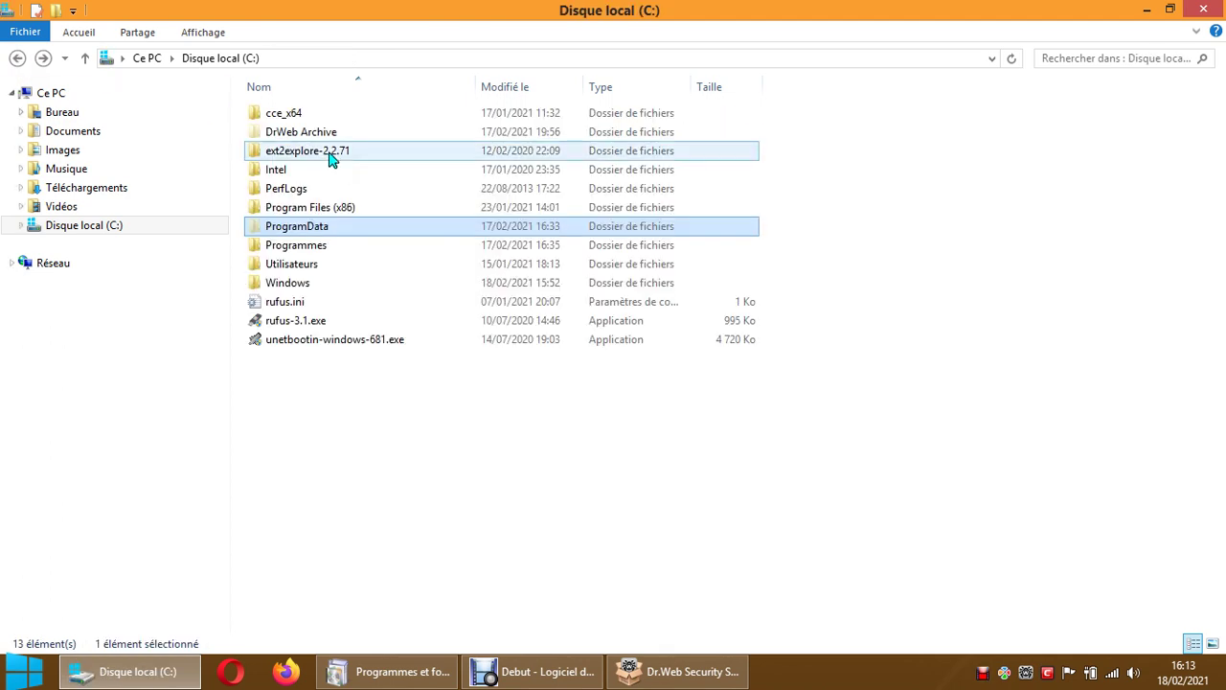
pyautogui.doubleClick(307, 245)
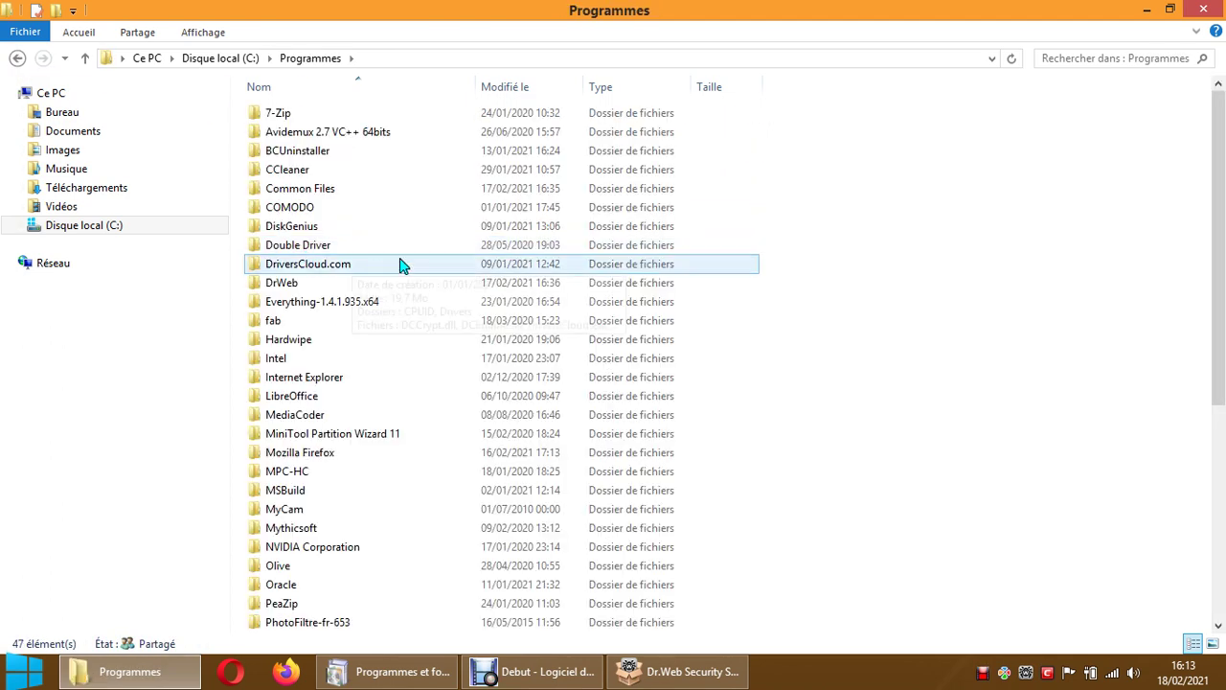
pyautogui.doubleClick(335, 188)
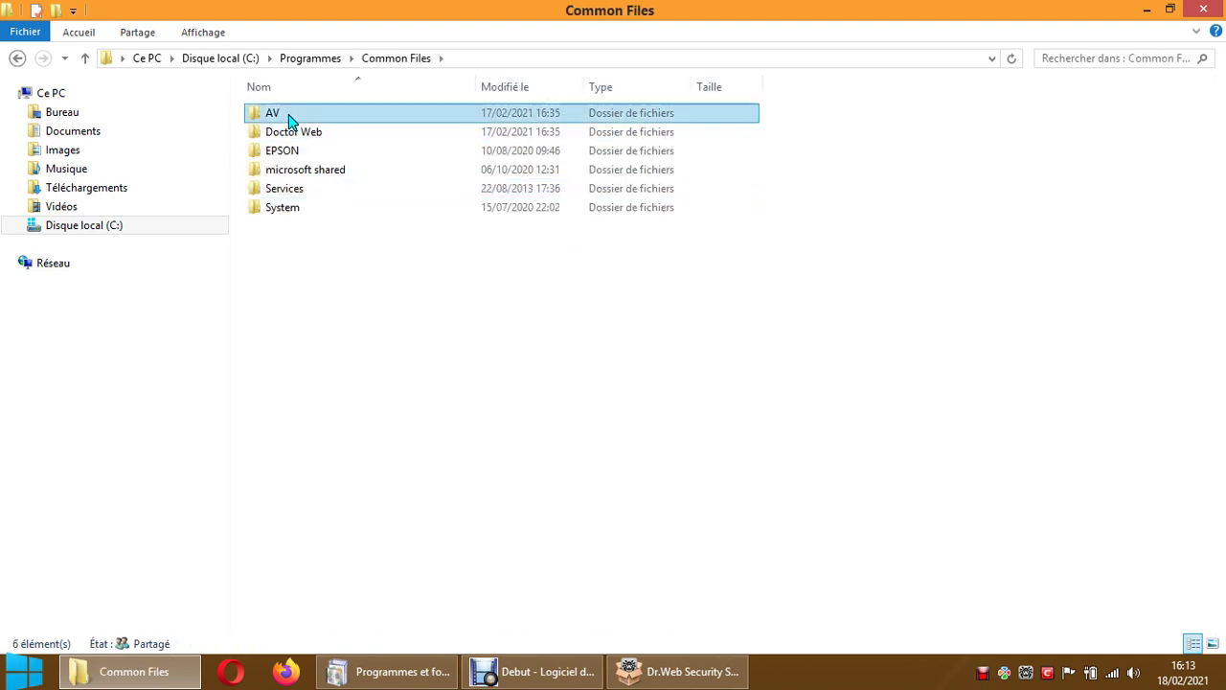
pyautogui.doubleClick(287, 114)
pyautogui.doubleClick(305, 114)
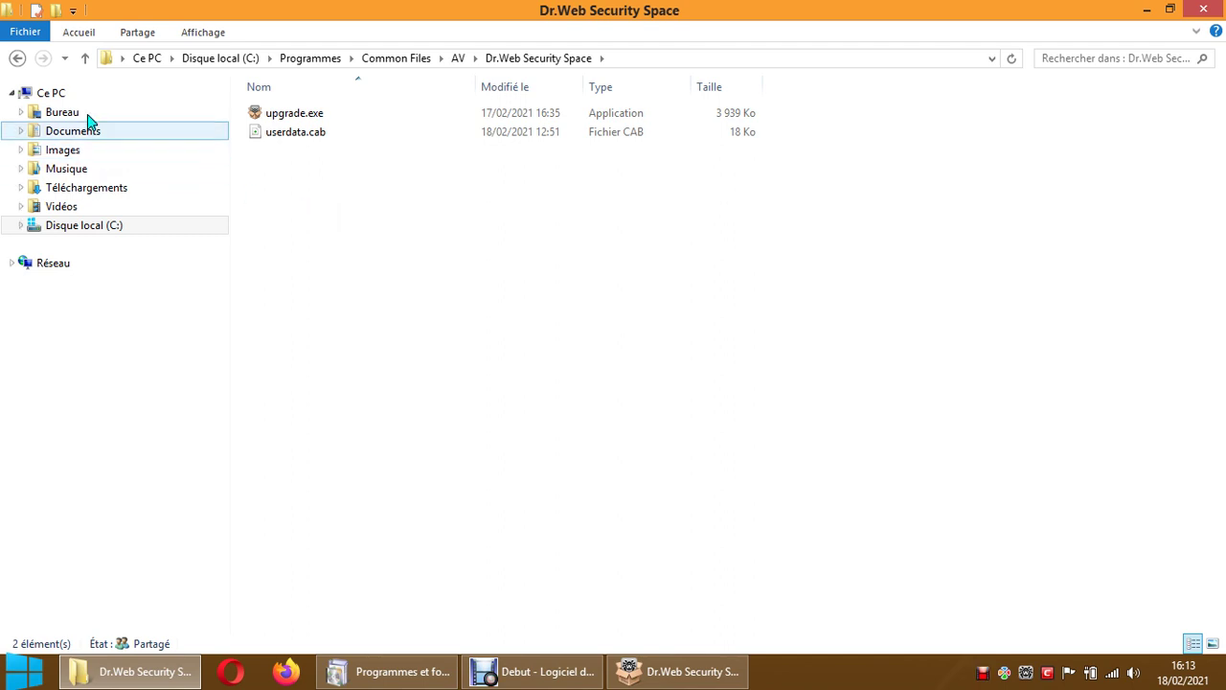
pyautogui.click(17, 58)
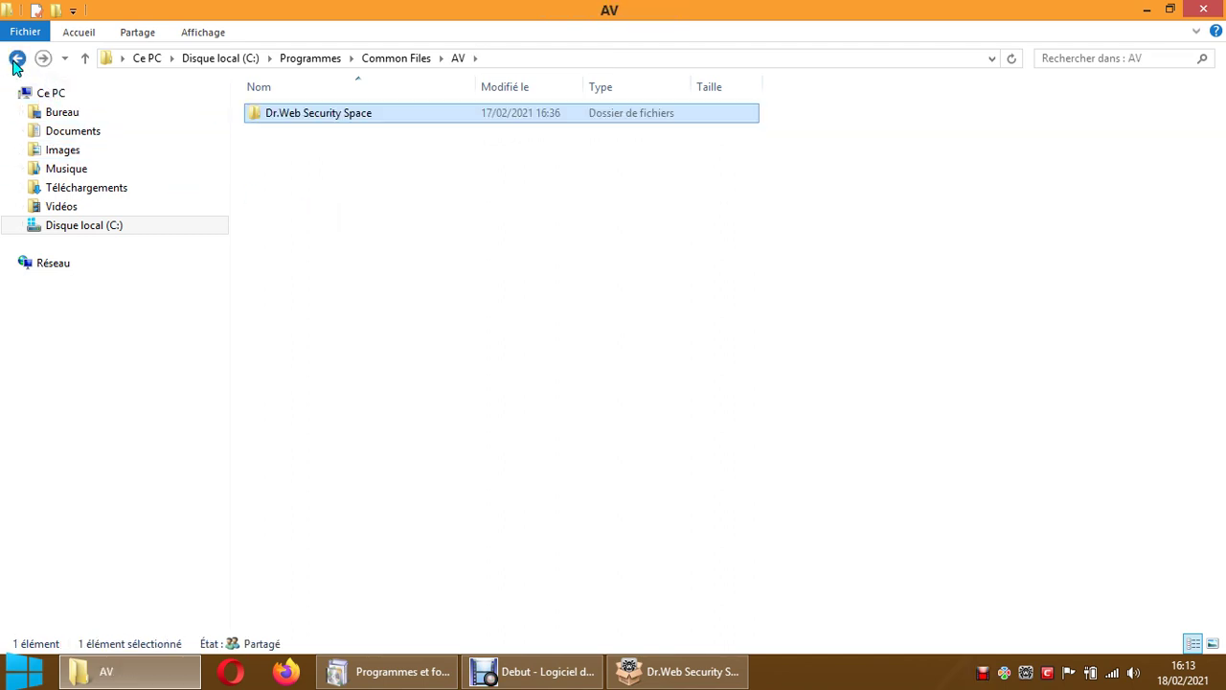
# Step: Inspect the Updater and Scanning Engine subfolders of Doctor Web in Common Files, and close the file window
pyautogui.click(16, 58)
pyautogui.doubleClick(283, 131)
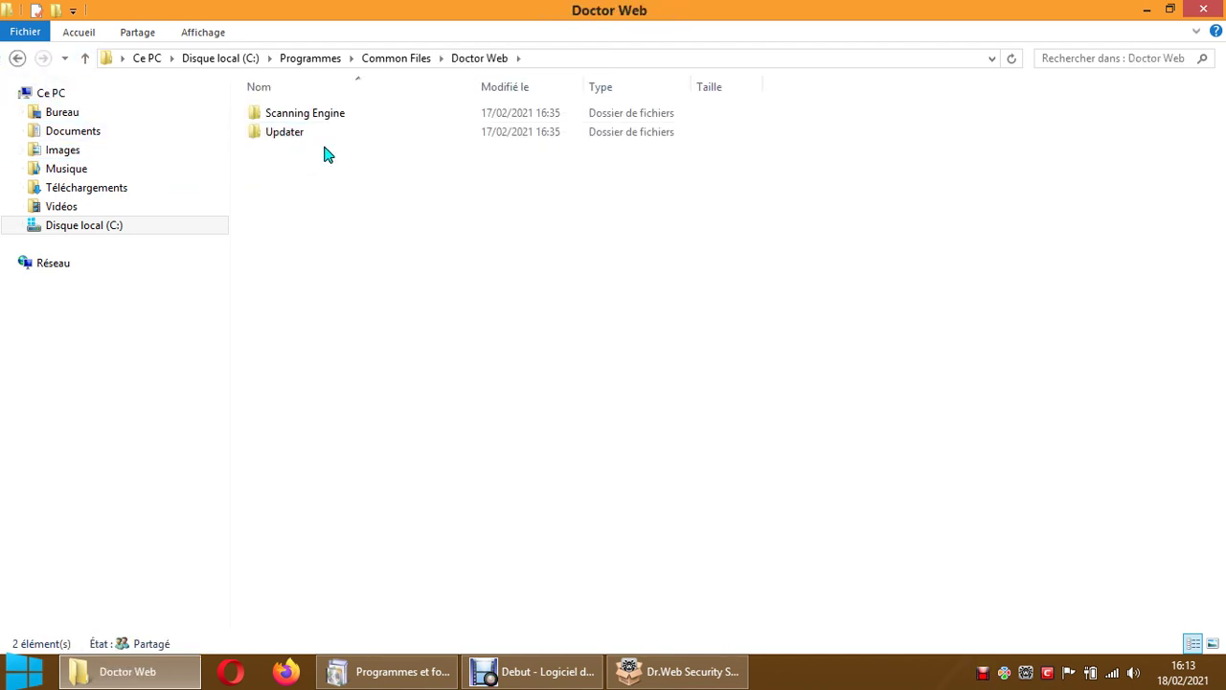
pyautogui.doubleClick(283, 136)
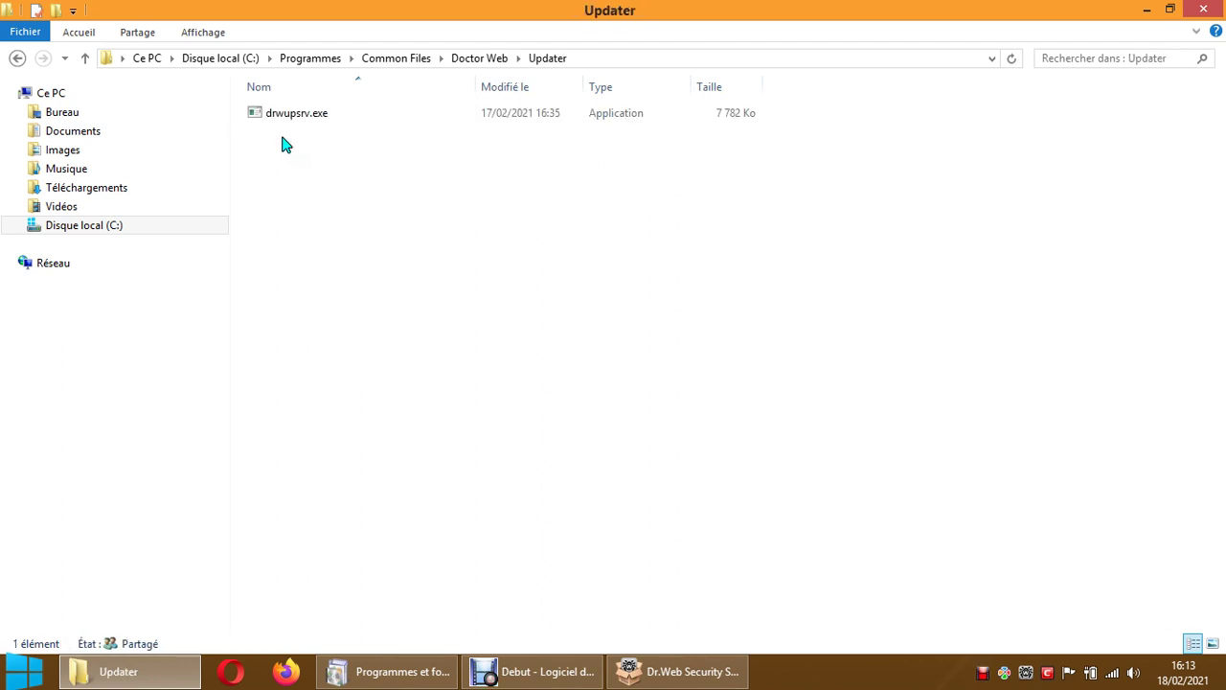
pyautogui.click(16, 59)
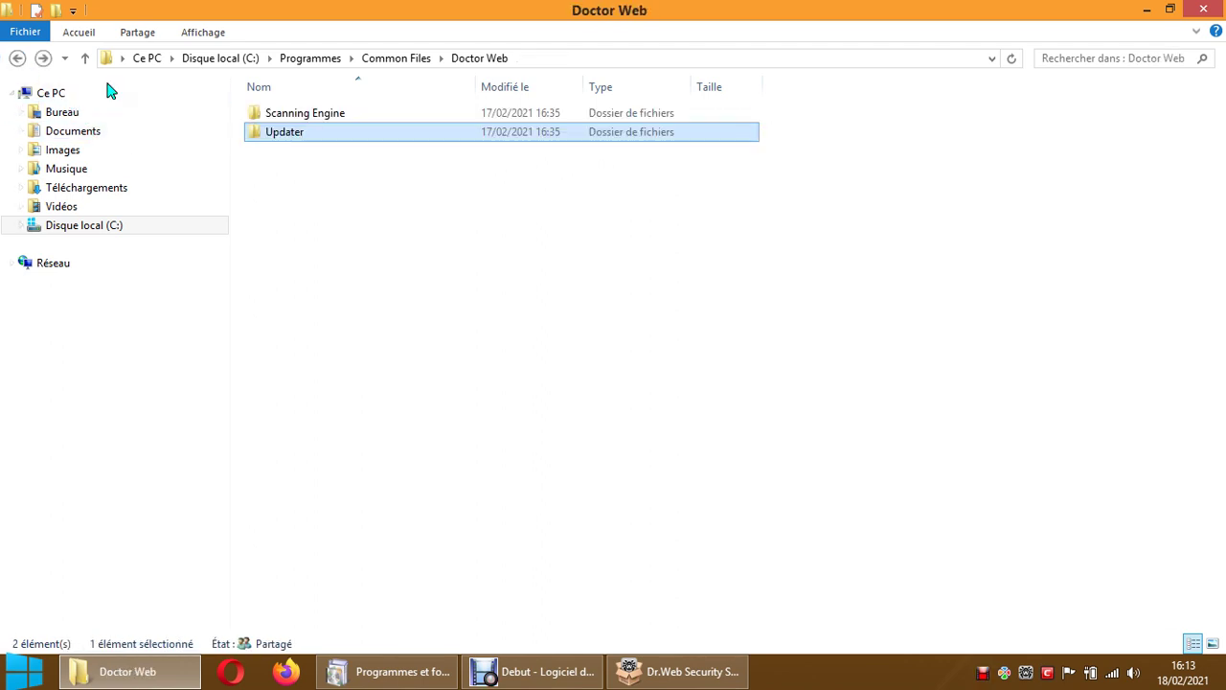
pyautogui.click(283, 114)
pyautogui.doubleClick(282, 115)
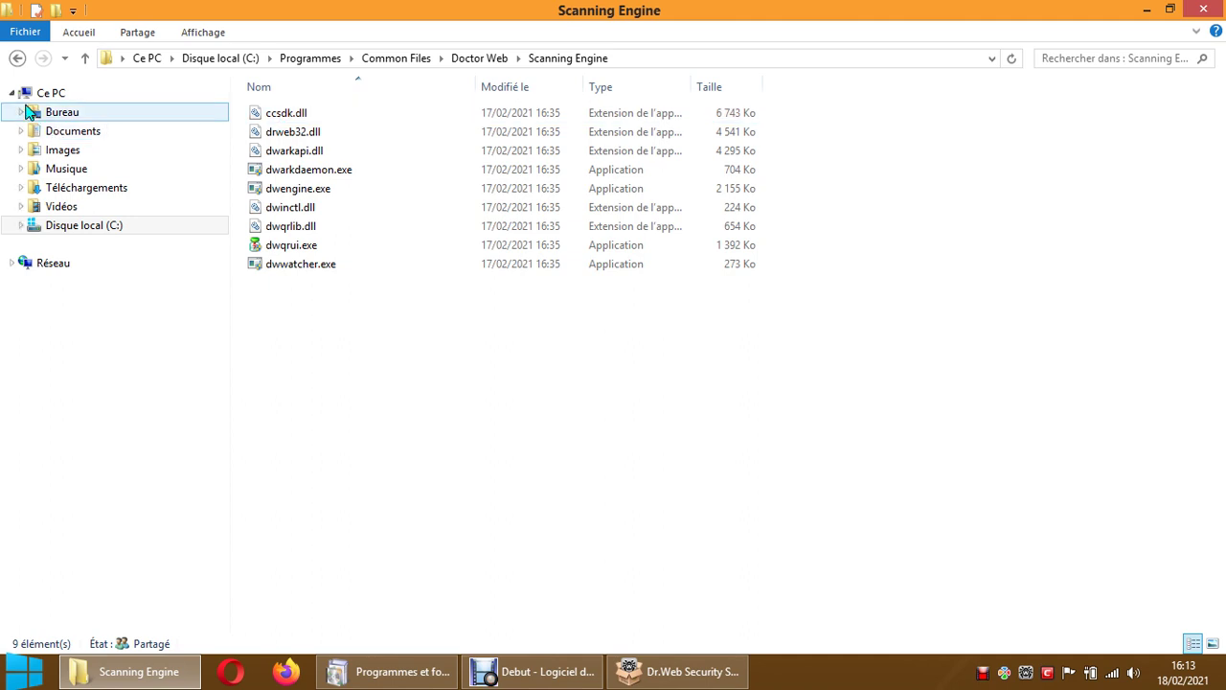
pyautogui.click(18, 58)
pyautogui.click(17, 58)
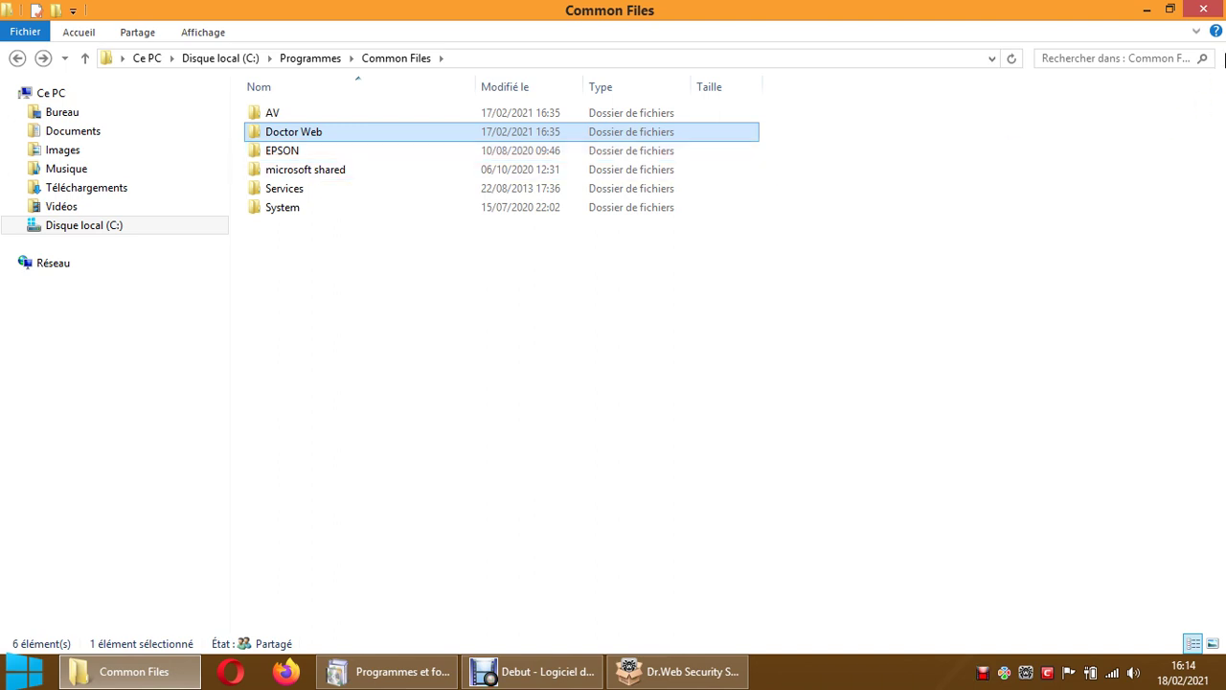
pyautogui.click(1204, 12)
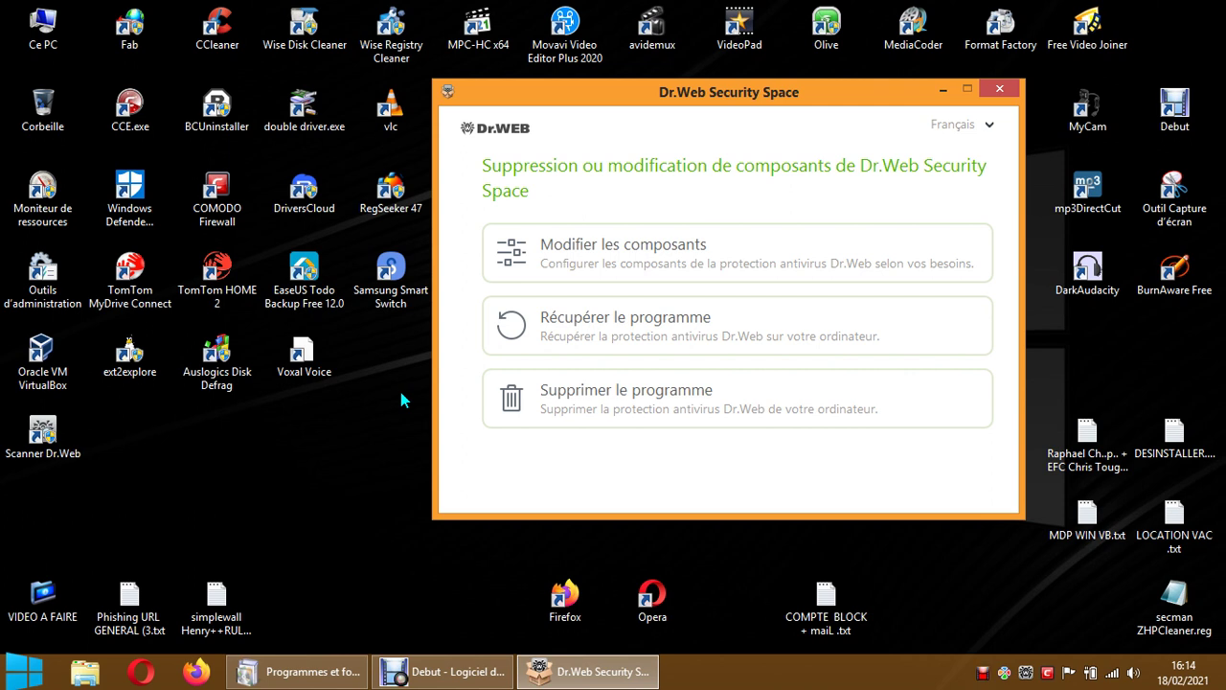
# Step: Repair the Dr.Web Security Space installation with the program recovery option and exit the wizard
pyautogui.click(594, 341)
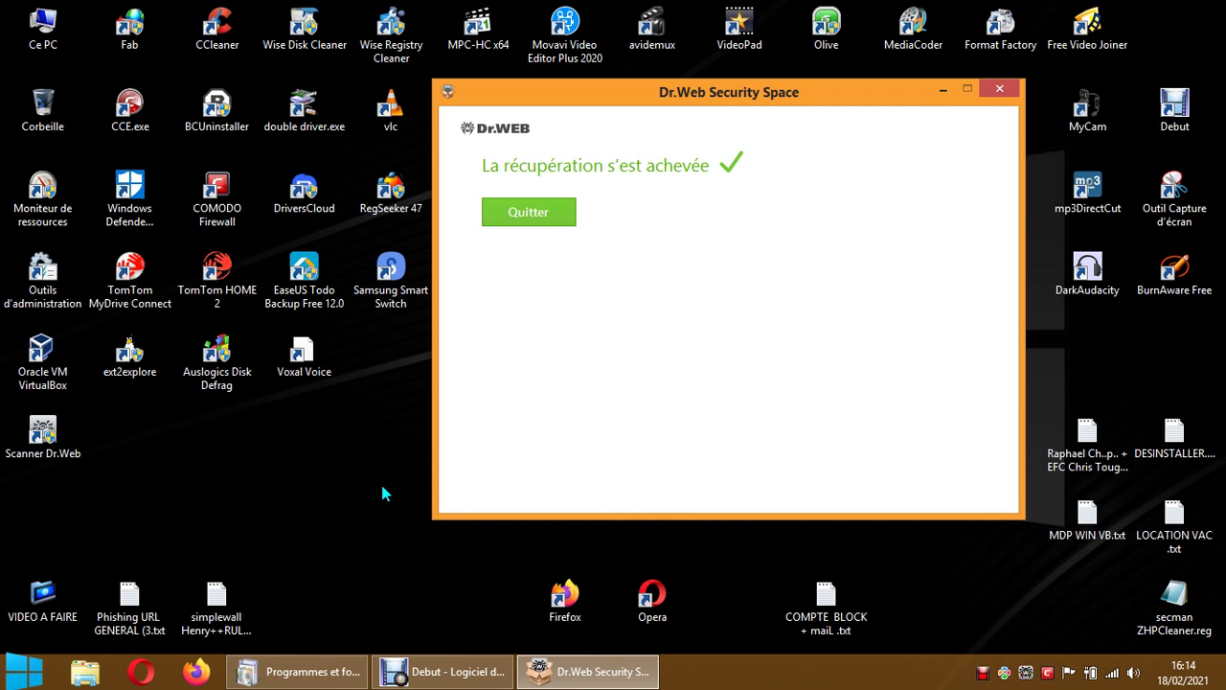
pyautogui.click(547, 219)
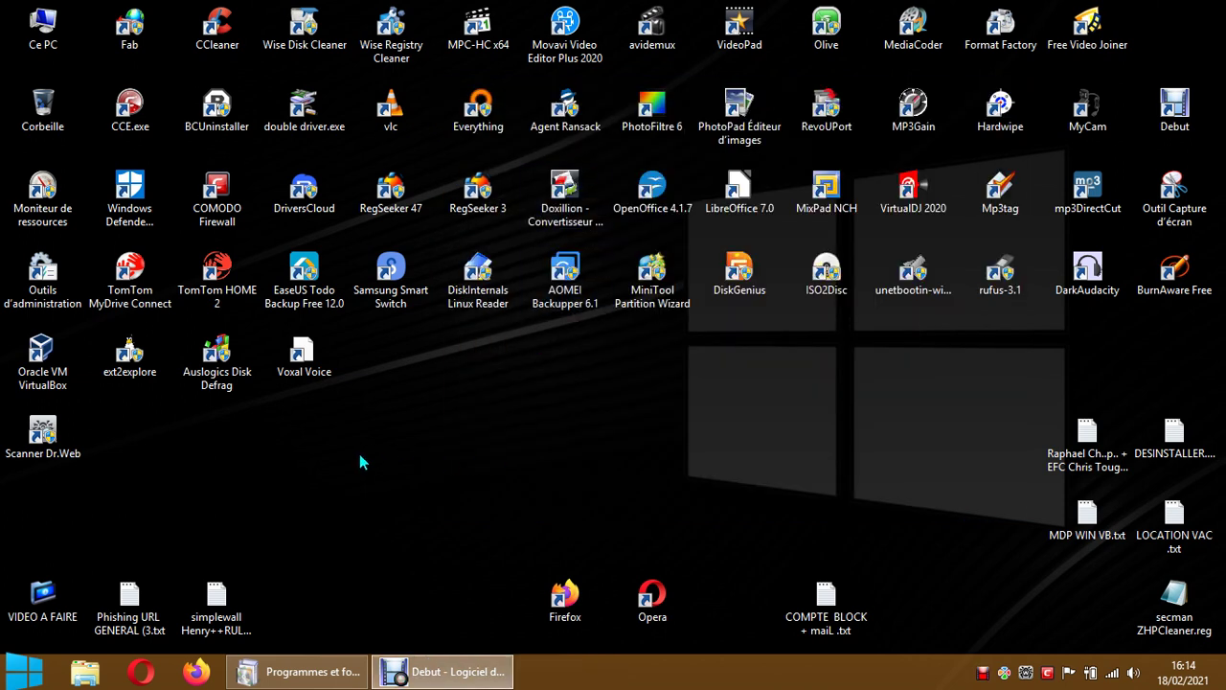
# Step: Unlock administrator mode in Dr.Web pour Windows and open its configuration settings
pyautogui.click(1025, 673)
pyautogui.click(980, 632)
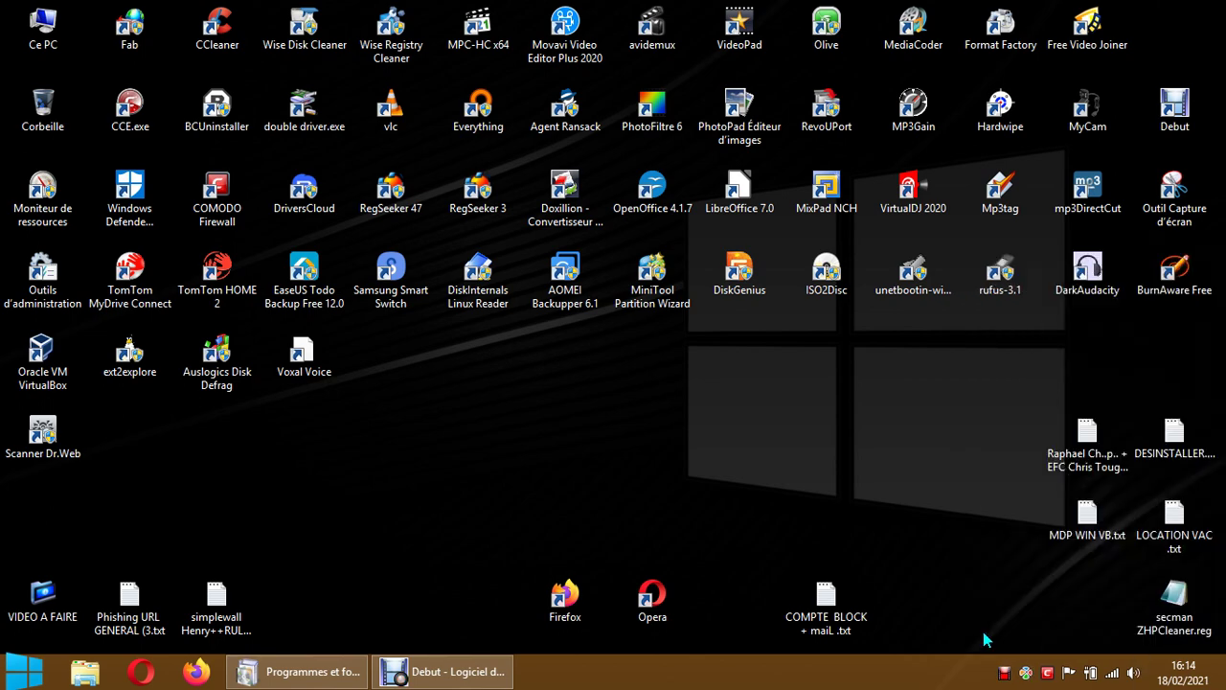
pyautogui.click(734, 391)
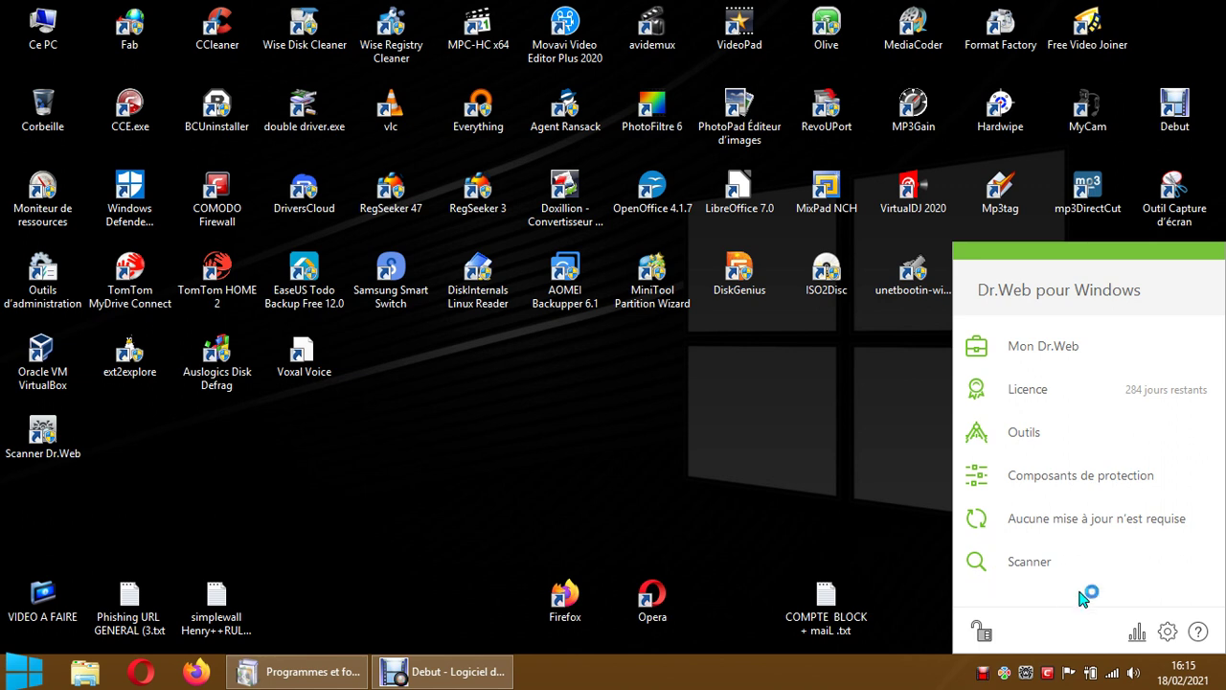
pyautogui.click(1169, 630)
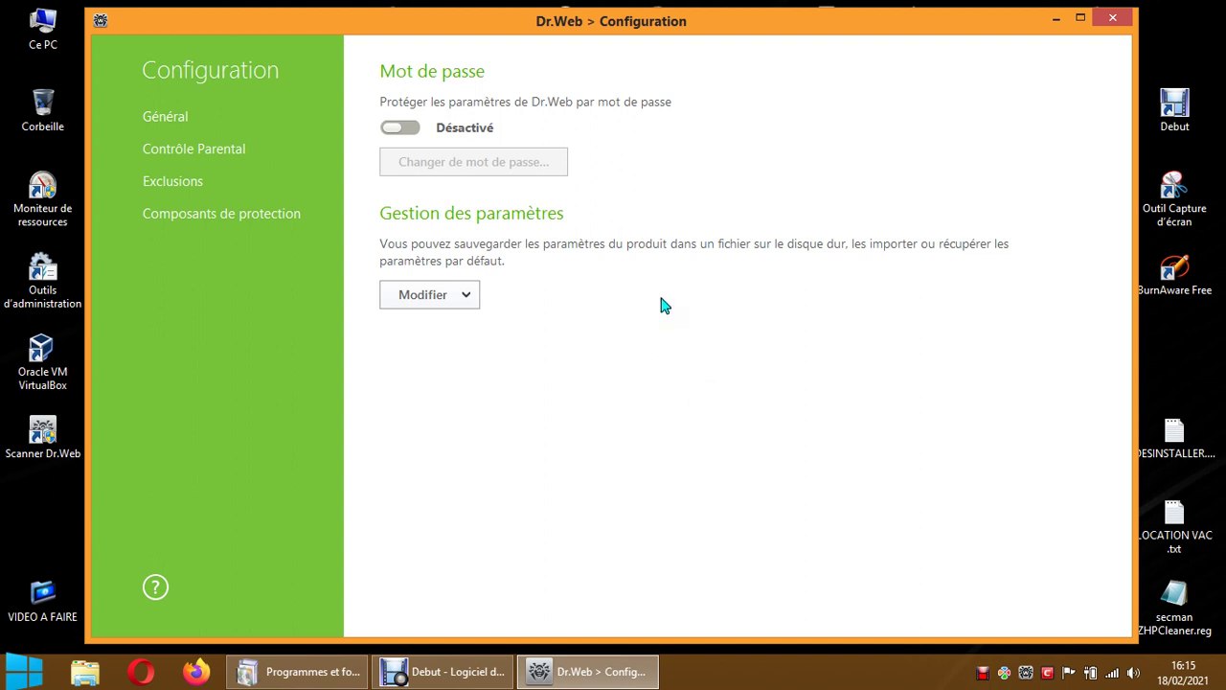
# Step: View the white and black lists in the parental control Internet settings for the HP 972 account
pyautogui.click(146, 151)
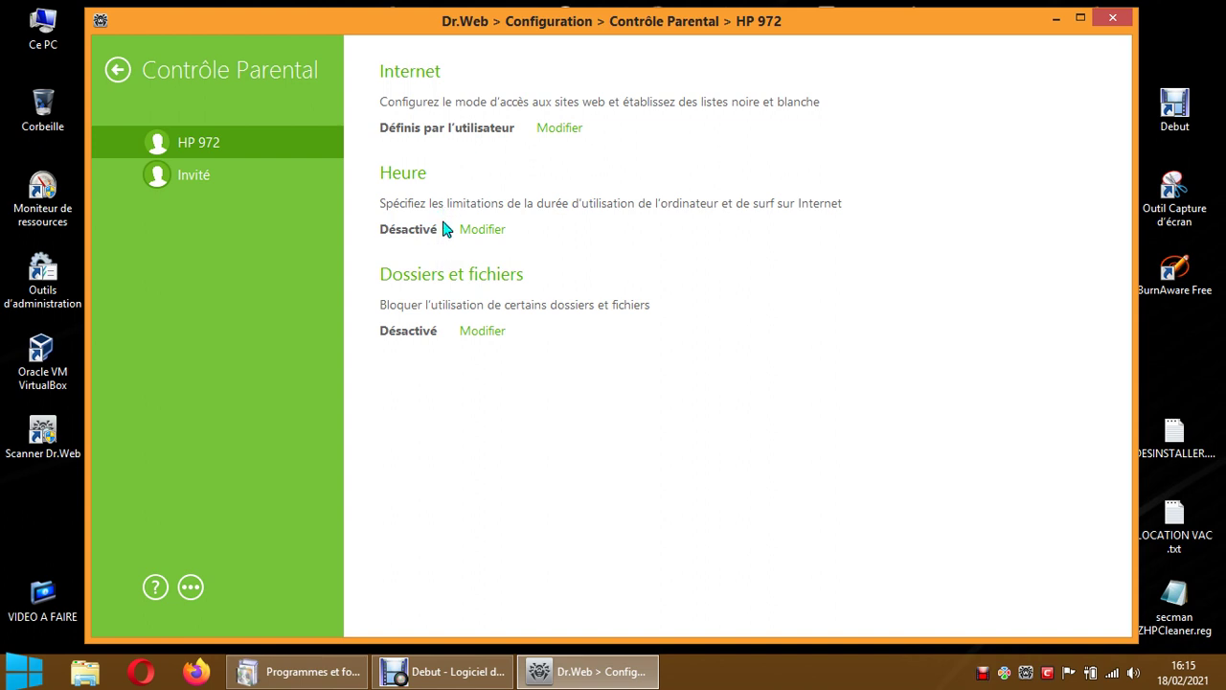
pyautogui.click(553, 131)
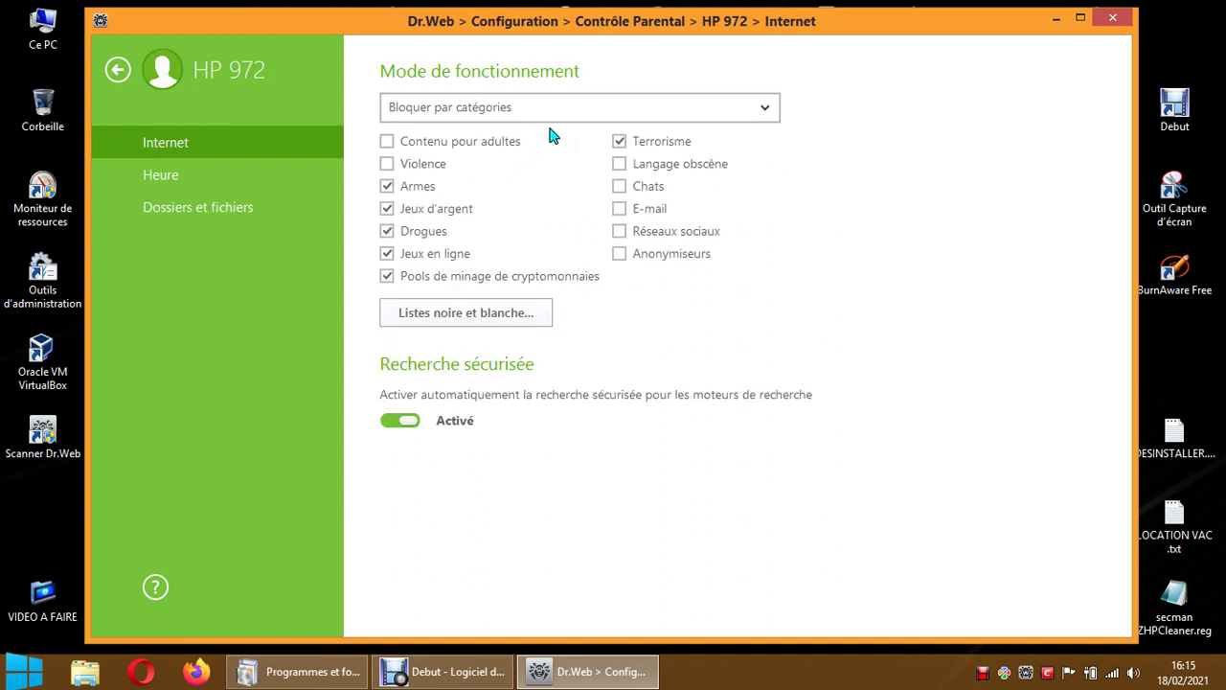
pyautogui.click(509, 320)
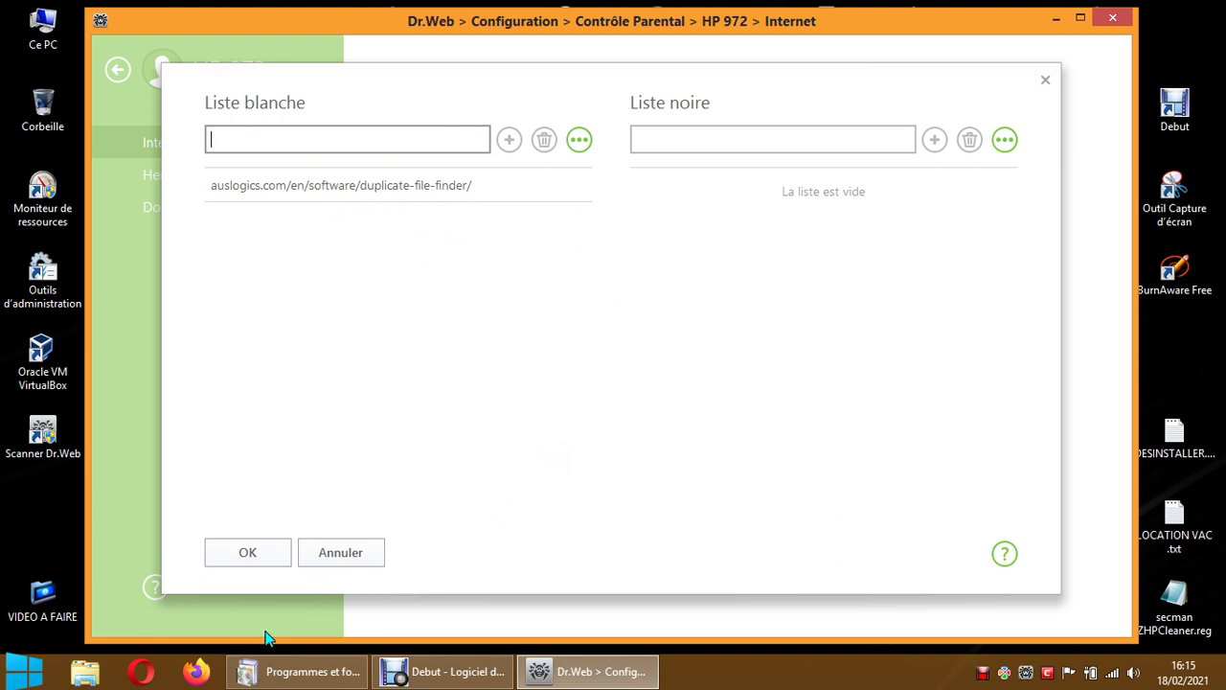
# Step: Switch to Firefox, dismiss Google's consent prompt and search for "auslogics duplicate file finder"
pyautogui.click(199, 673)
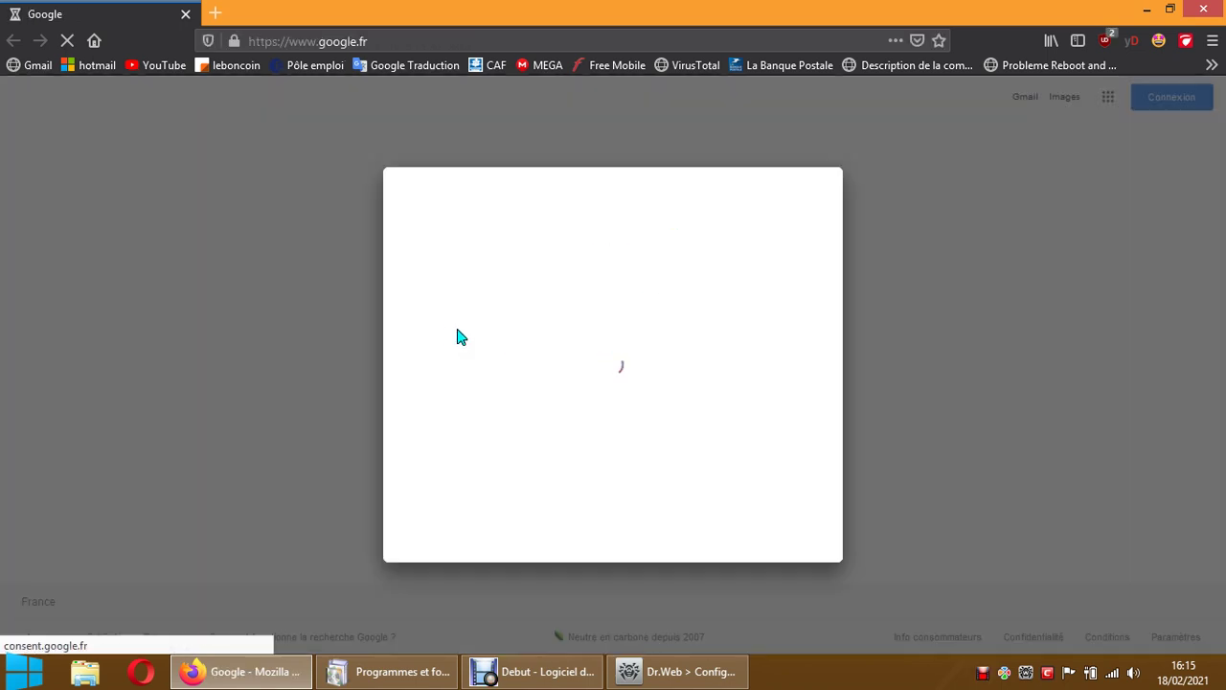
pyautogui.click(818, 546)
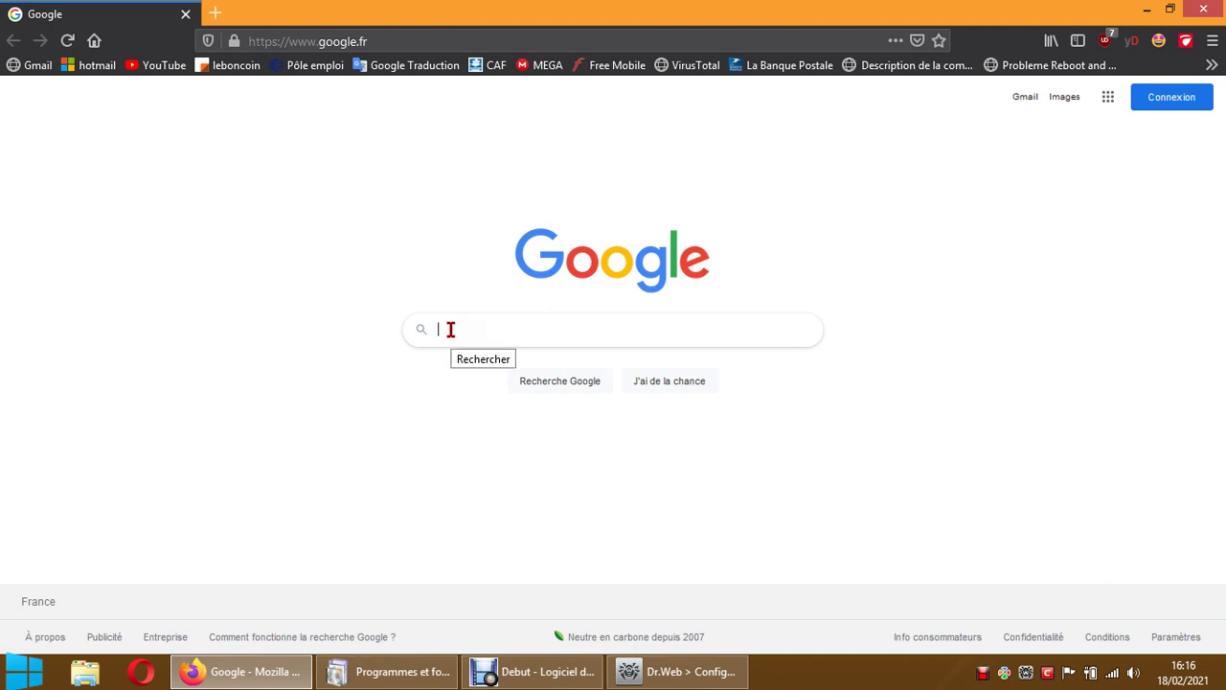
pyautogui.write('us')
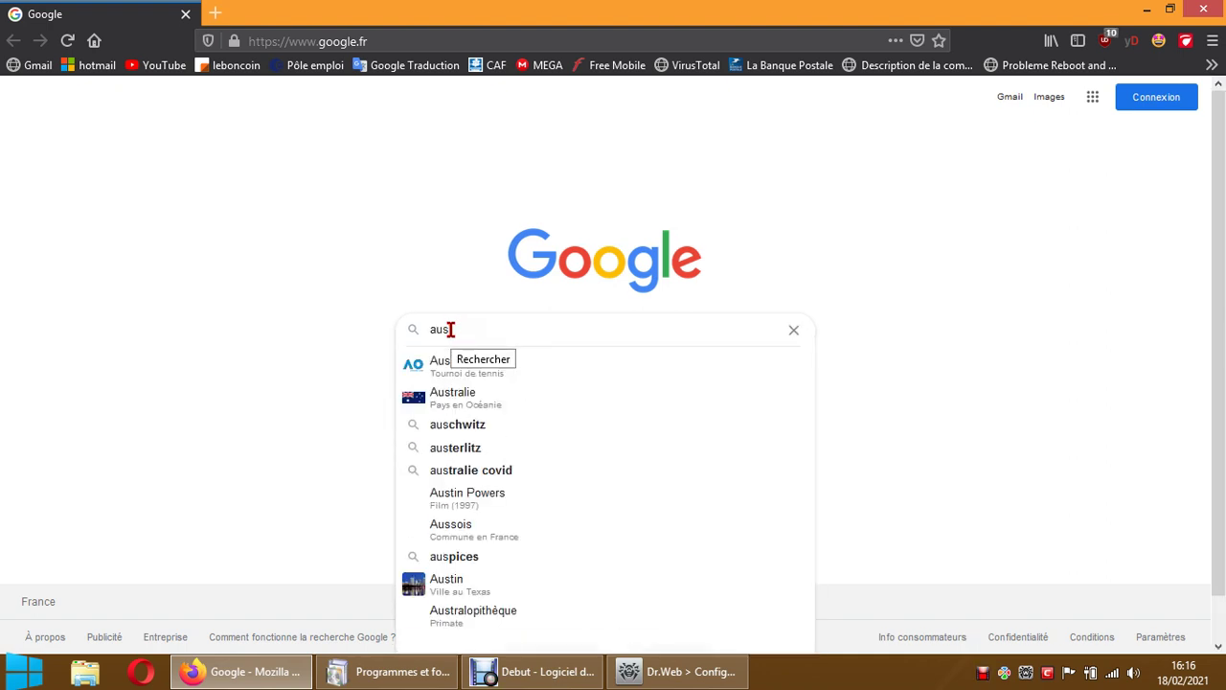
pyautogui.write('log')
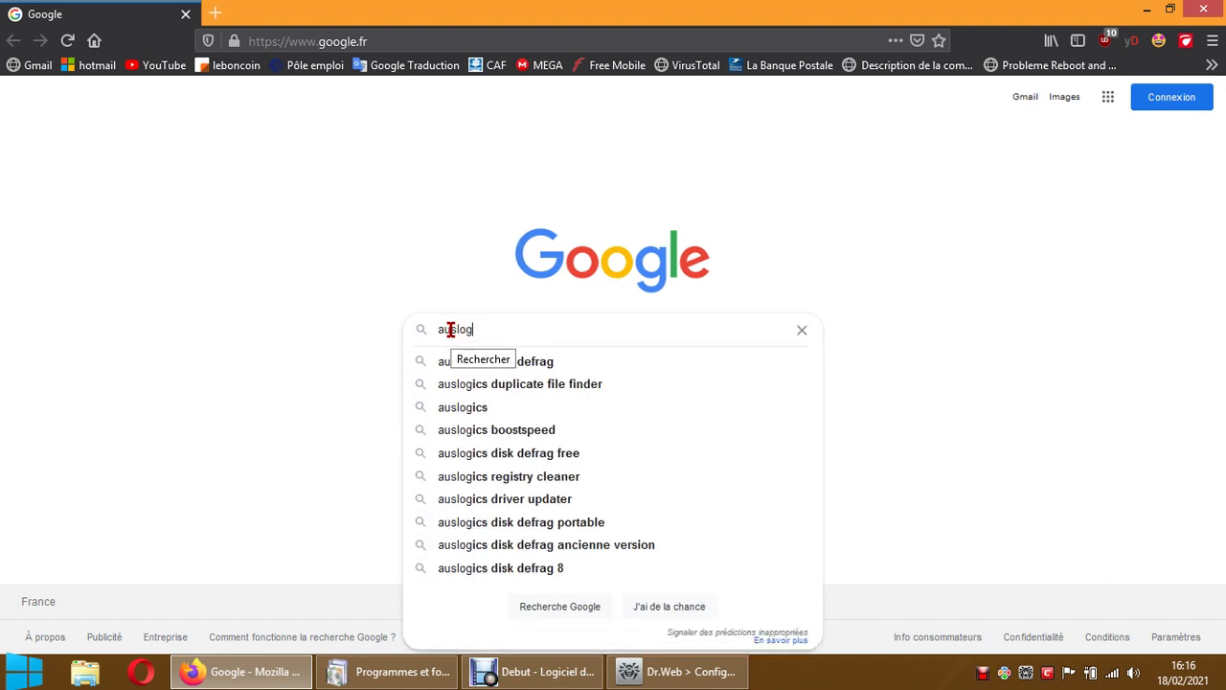
pyautogui.write('ics du')
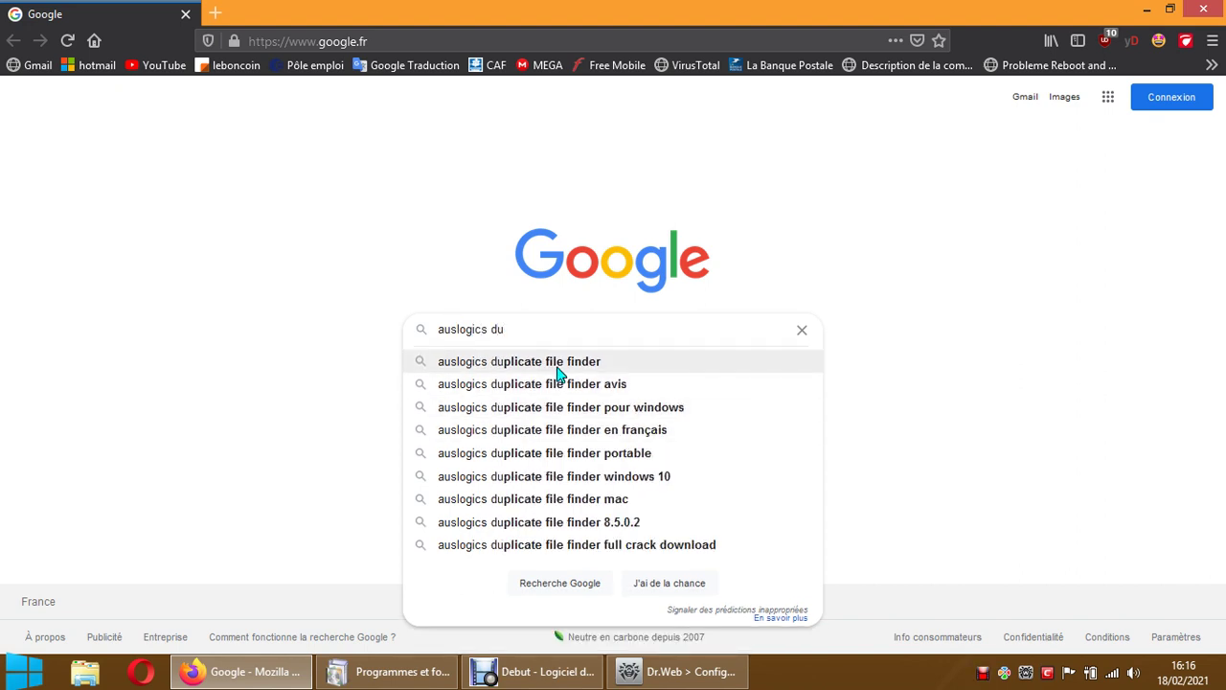
pyautogui.click(555, 364)
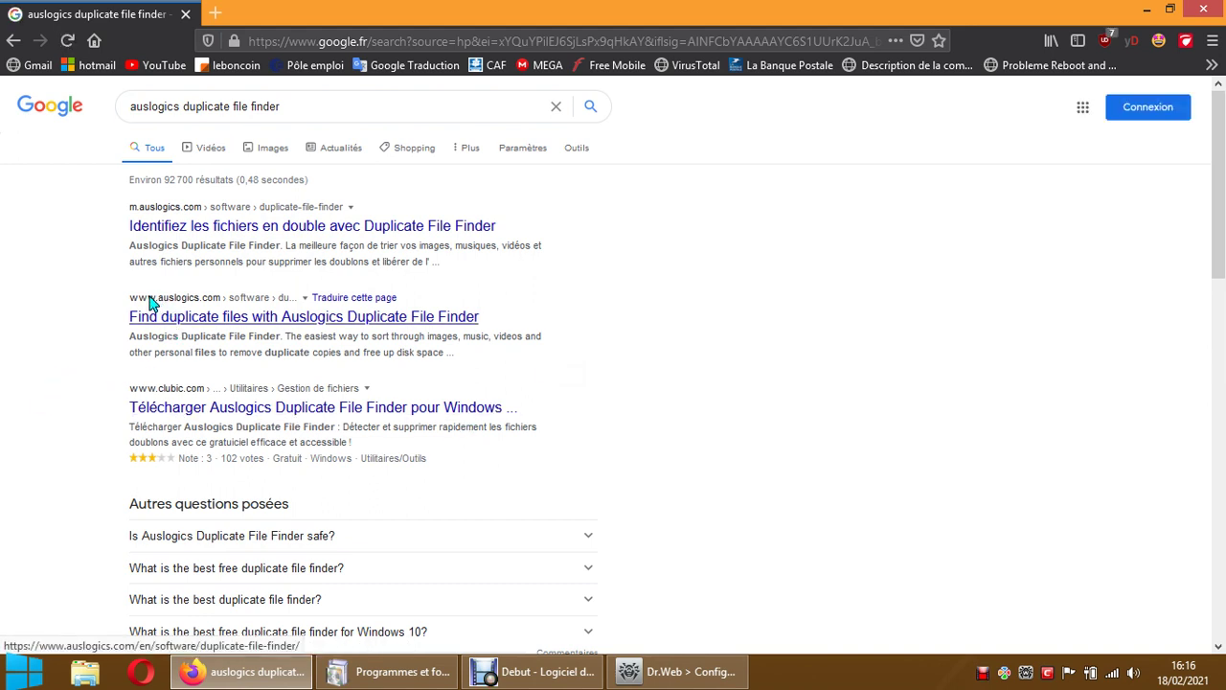
pyautogui.click(364, 322)
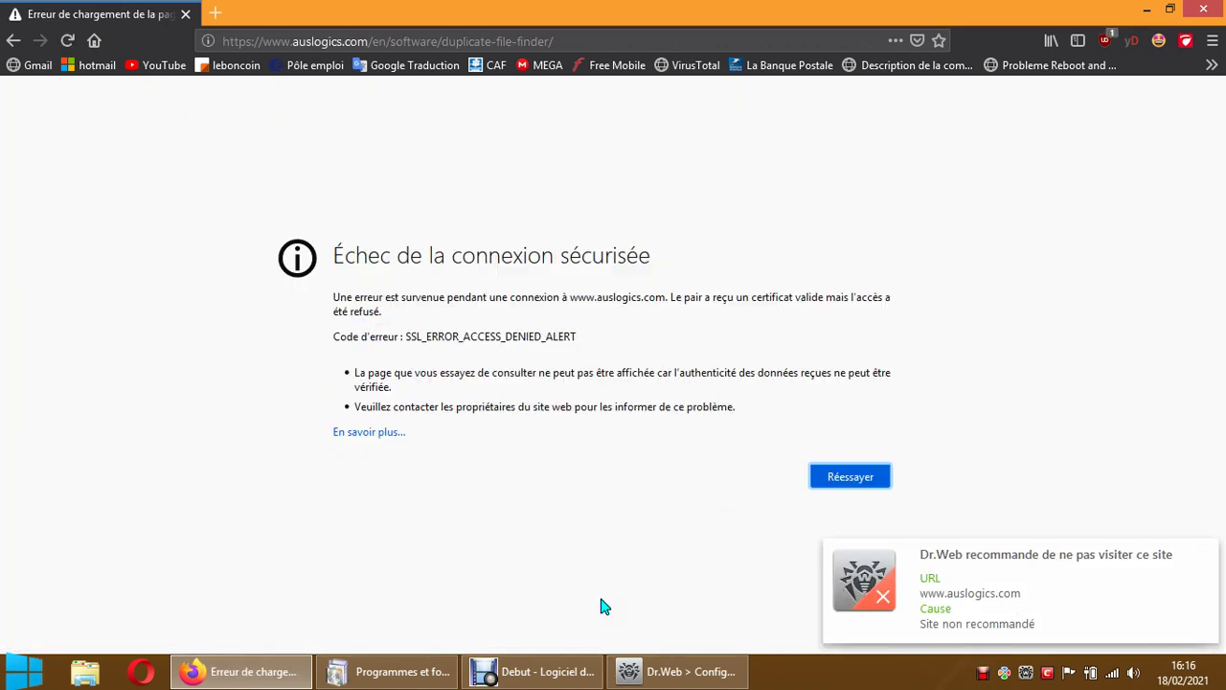
pyautogui.click(676, 671)
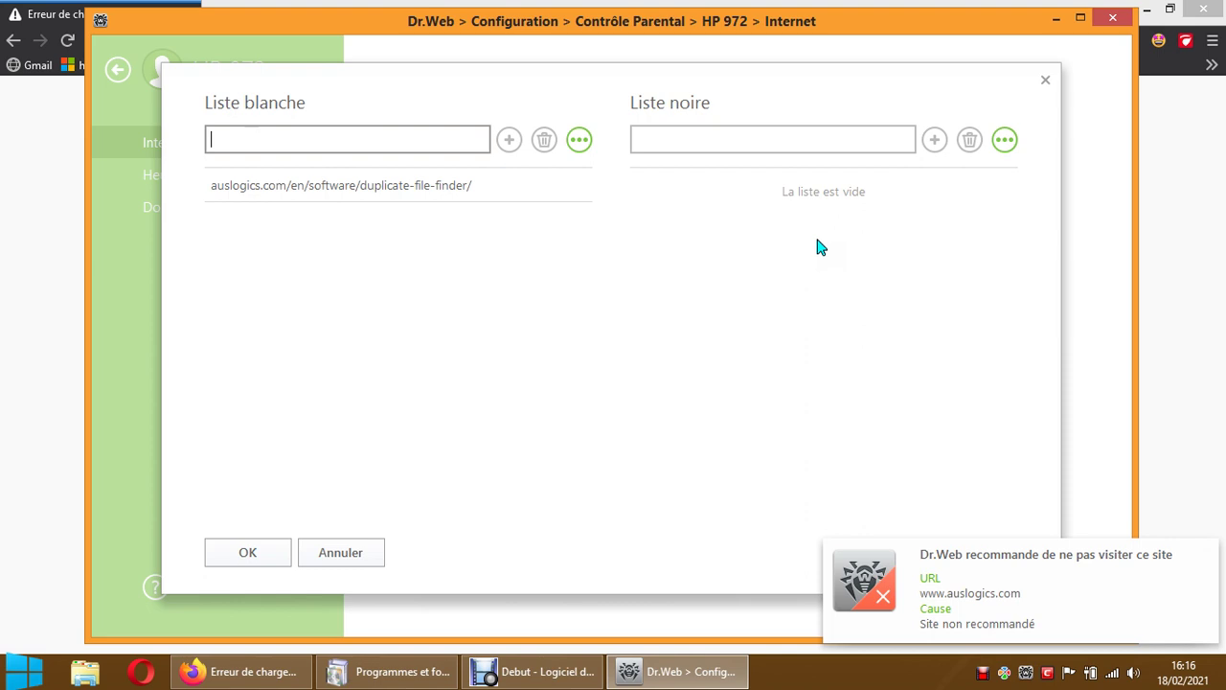
pyautogui.click(1056, 19)
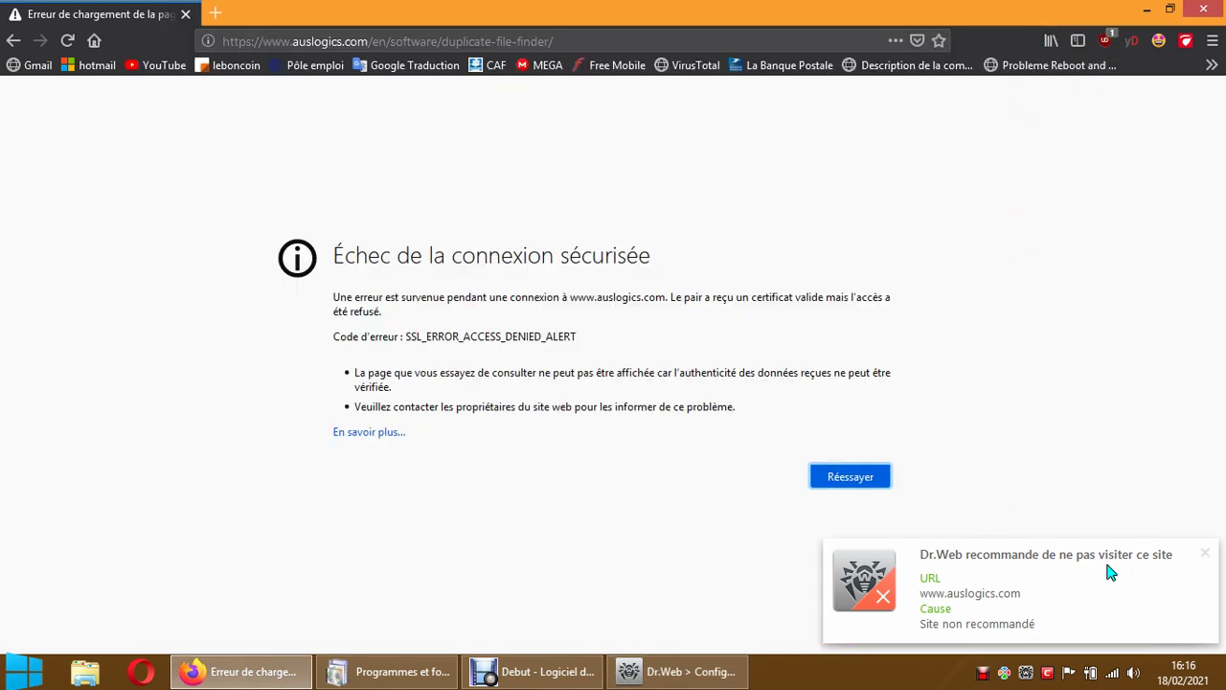
# Step: Dismiss the Dr.Web site warning, and go back from the Auslogics page and close Firefox
pyautogui.click(1206, 554)
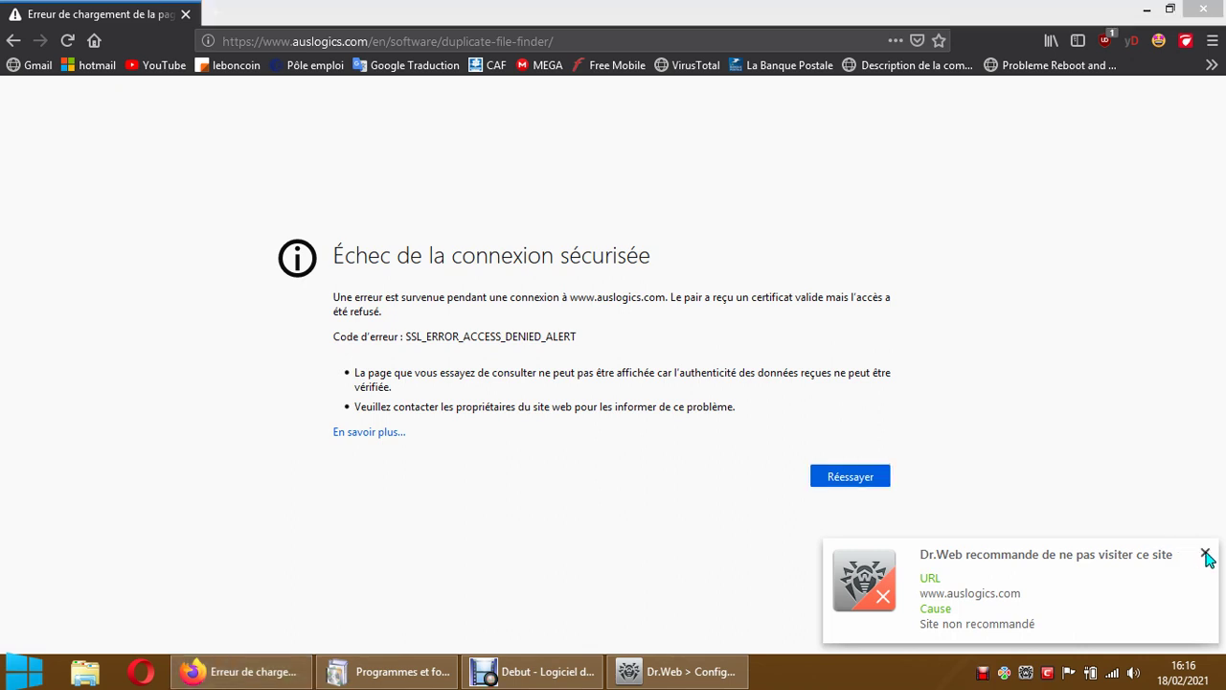
pyautogui.click(13, 40)
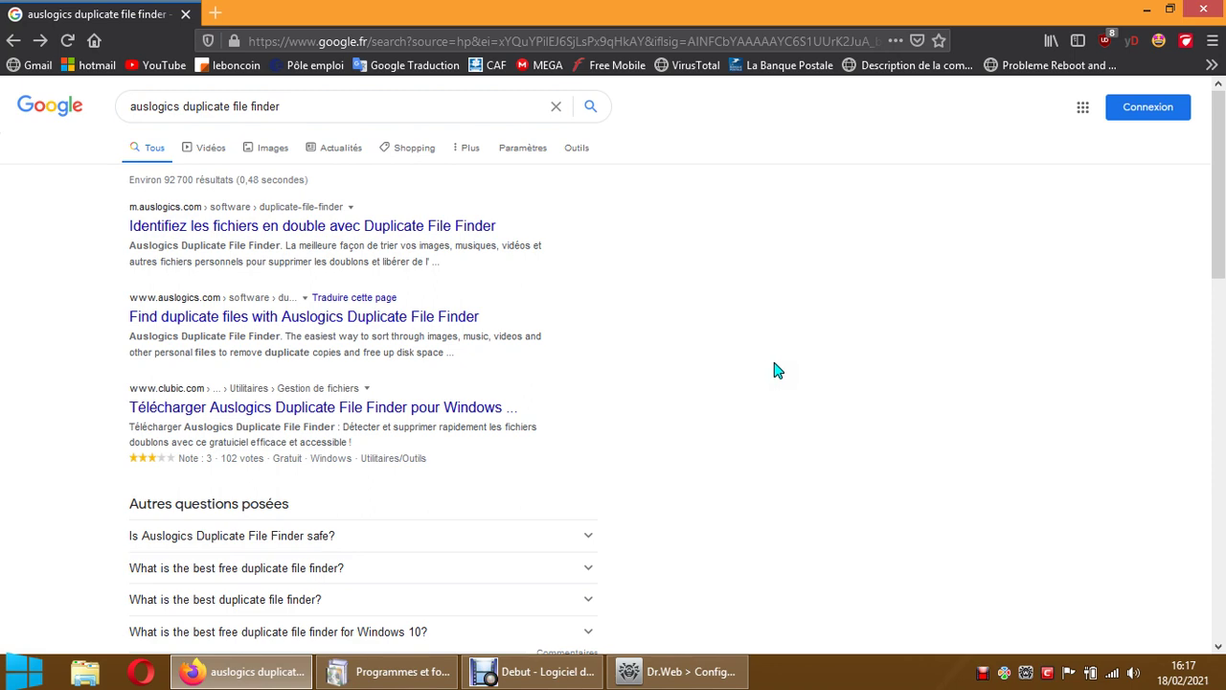
pyautogui.click(1202, 10)
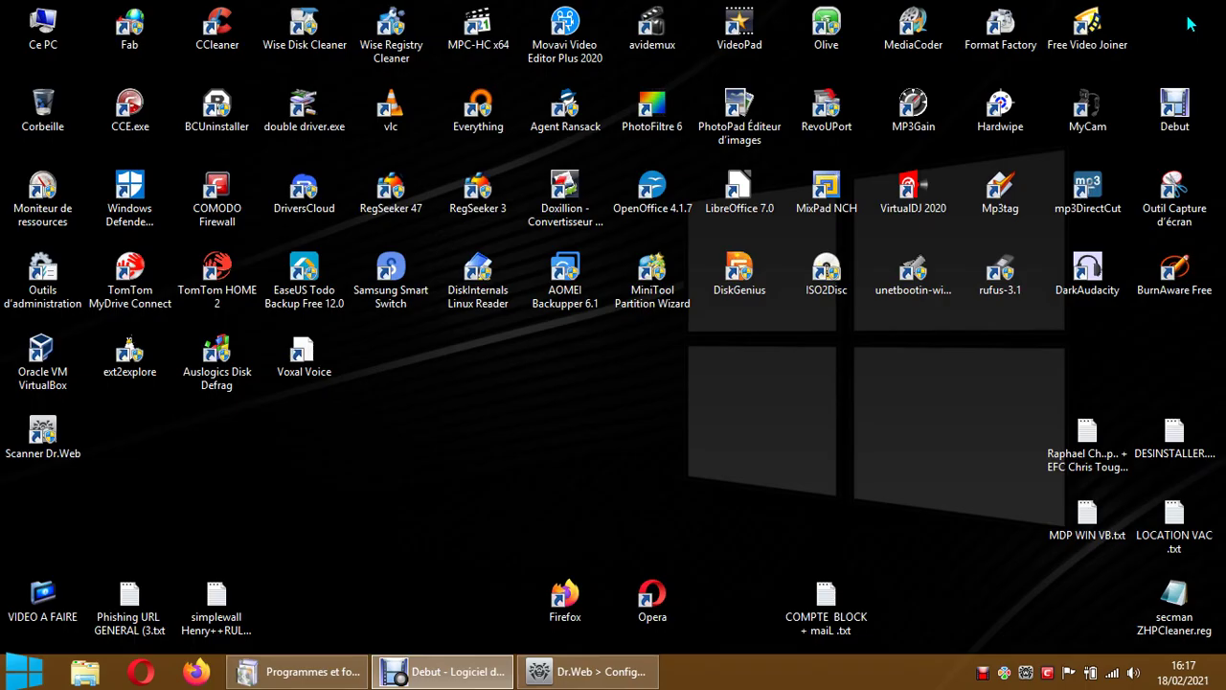
# Step: Return to the Dr.Web white and black lists, close them without changes and close the configuration window
pyautogui.moveTo(340, 676)
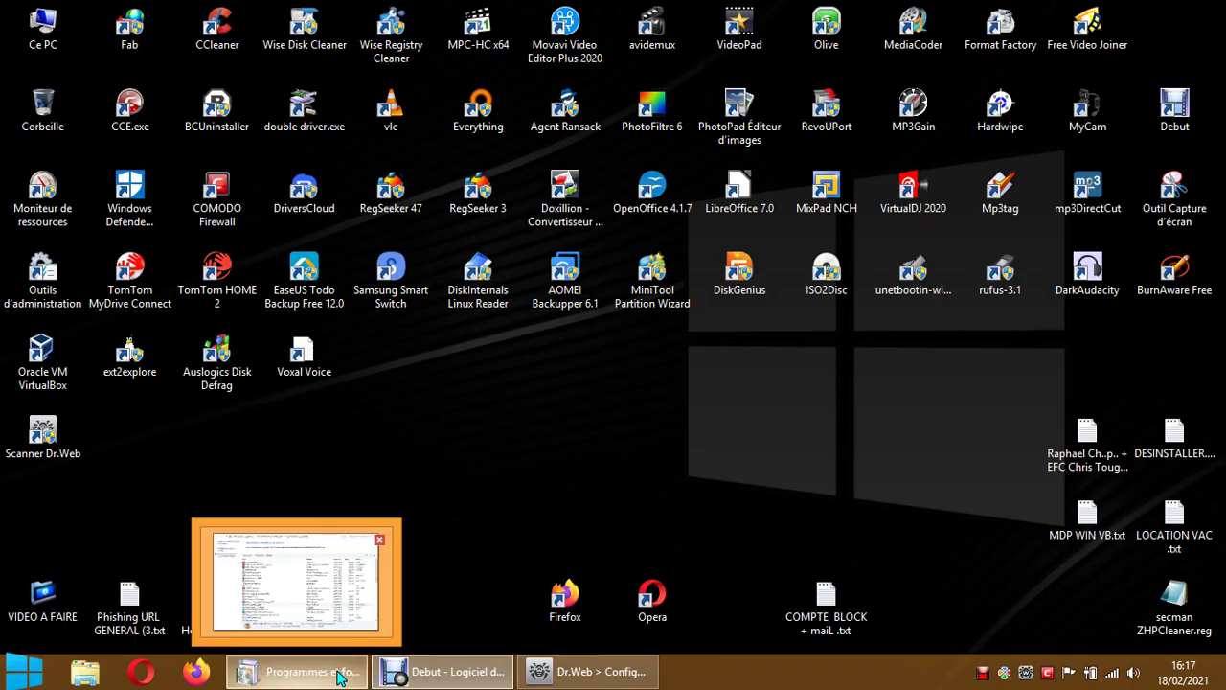
pyautogui.click(572, 675)
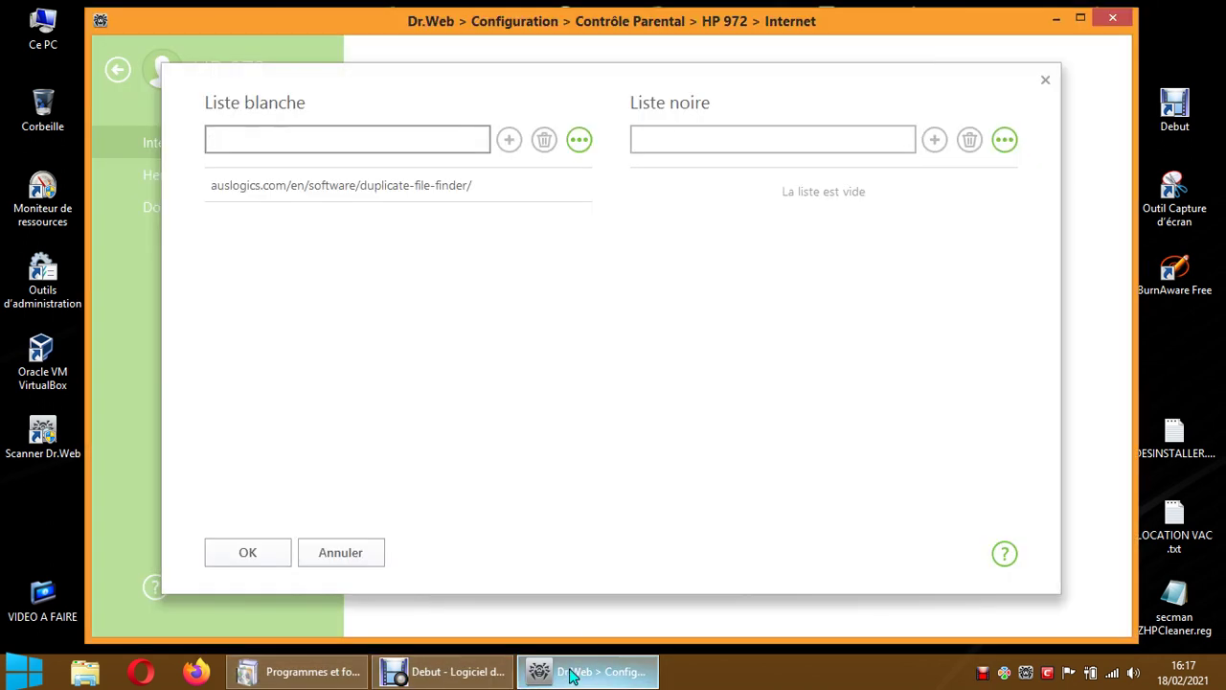
pyautogui.click(1047, 82)
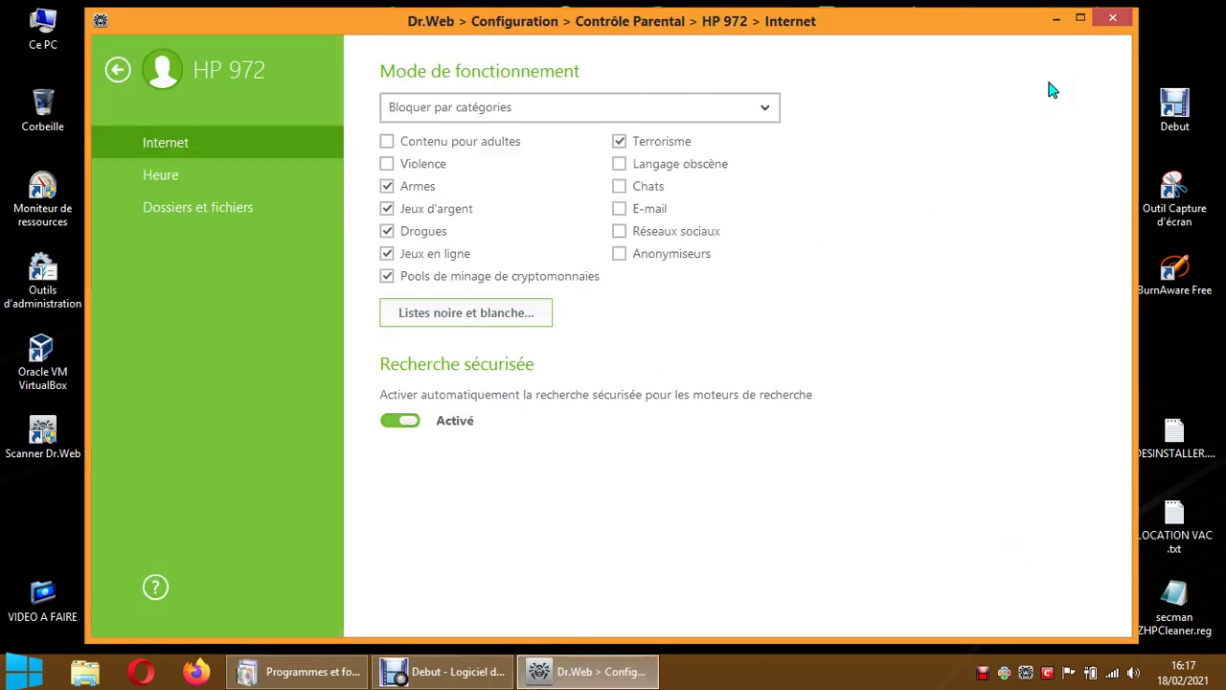
pyautogui.click(1112, 19)
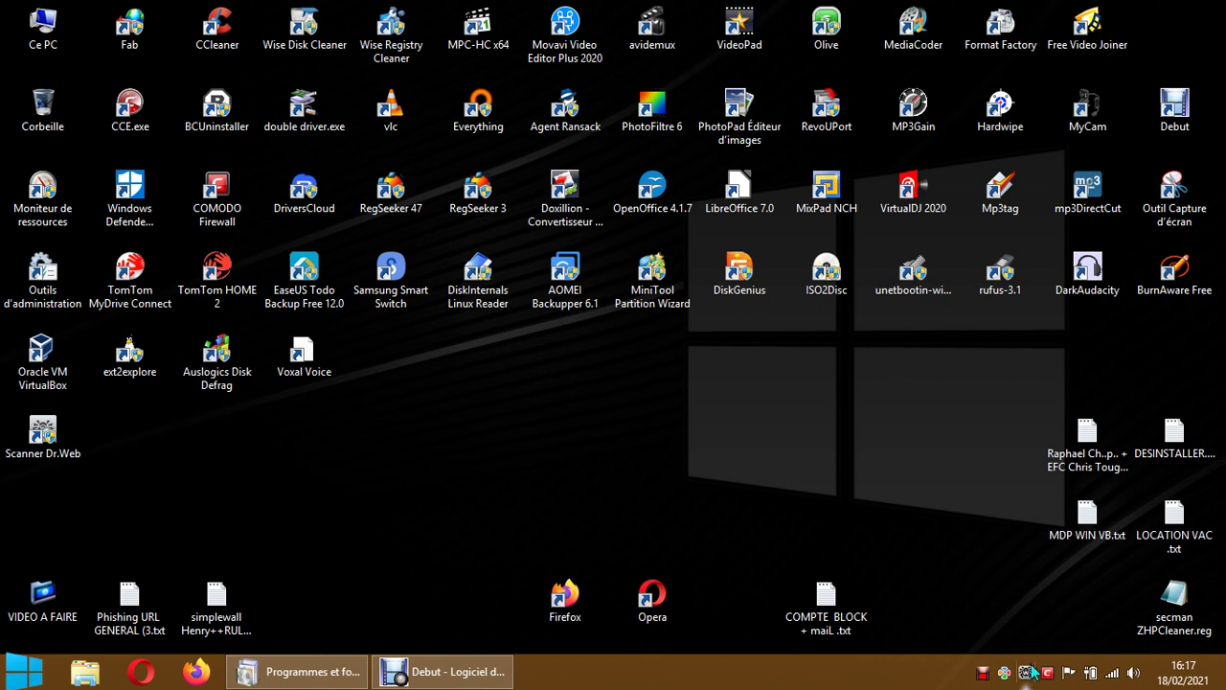
# Step: Check the Dr.Web Security Space entry in Programmes et fonctionnalités, and minimise that window
pyautogui.click(297, 675)
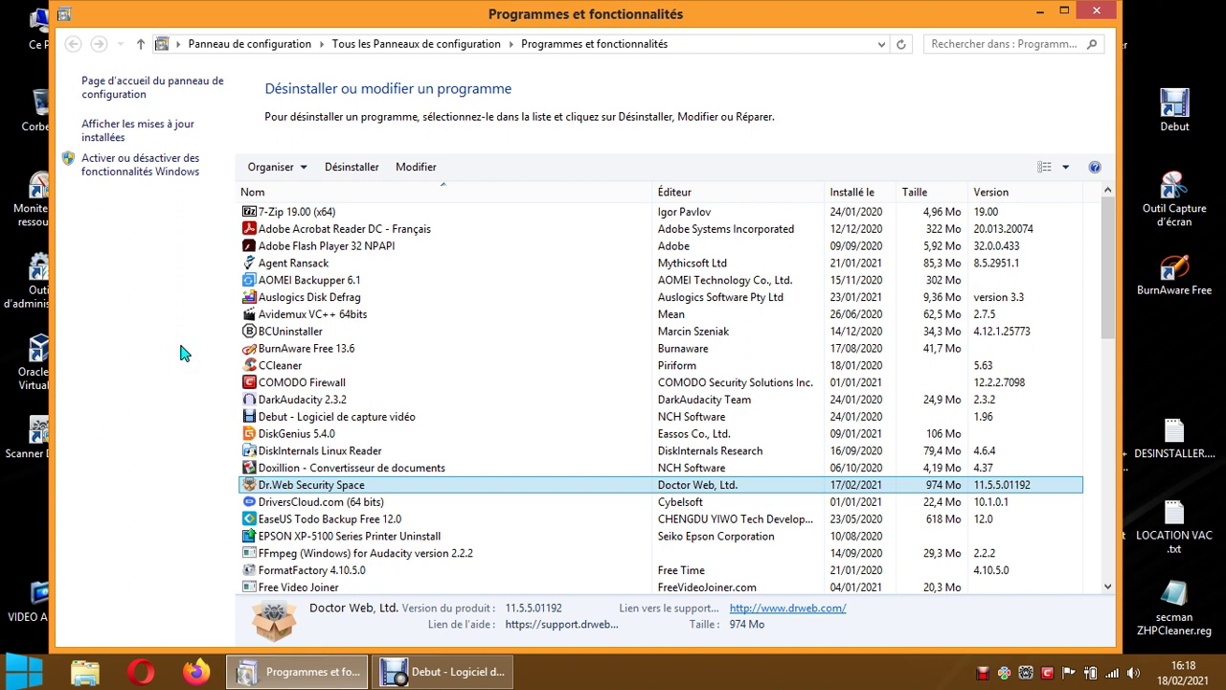
pyautogui.click(1041, 11)
# Step: Export the Dr.Web settings from its general configuration to the Desktop as drweb-settings-20210218_161825.bin
pyautogui.click(1013, 661)
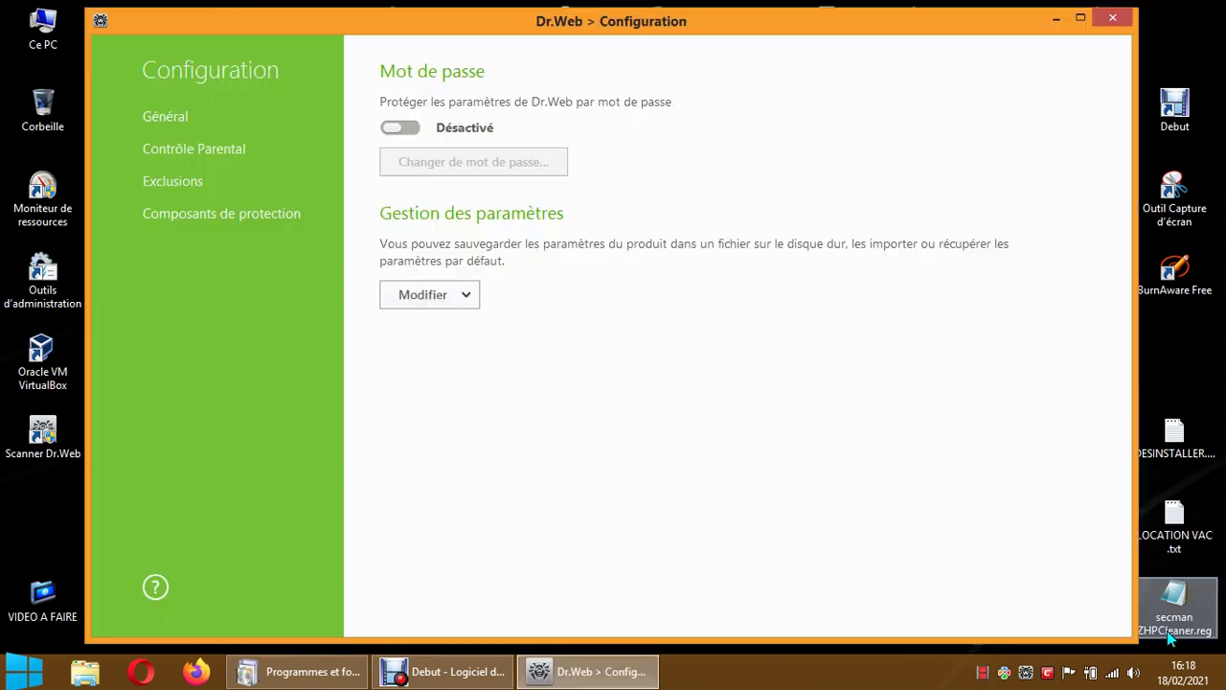
pyautogui.click(455, 295)
pyautogui.click(443, 348)
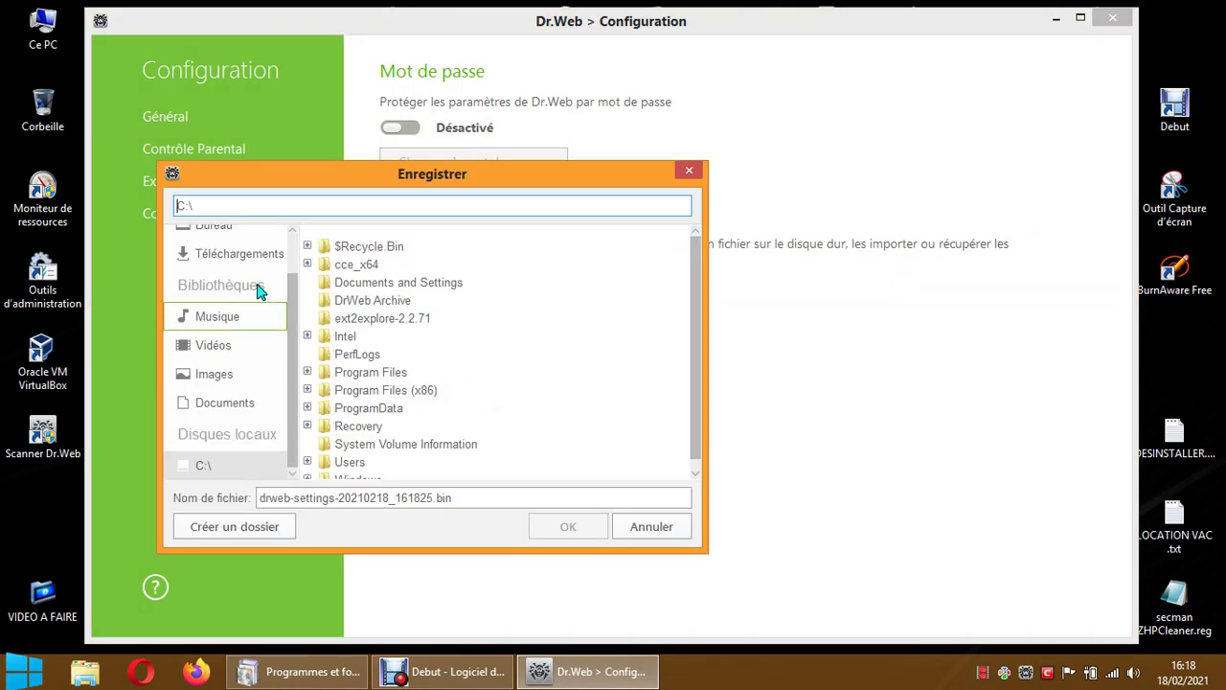
pyautogui.click(224, 231)
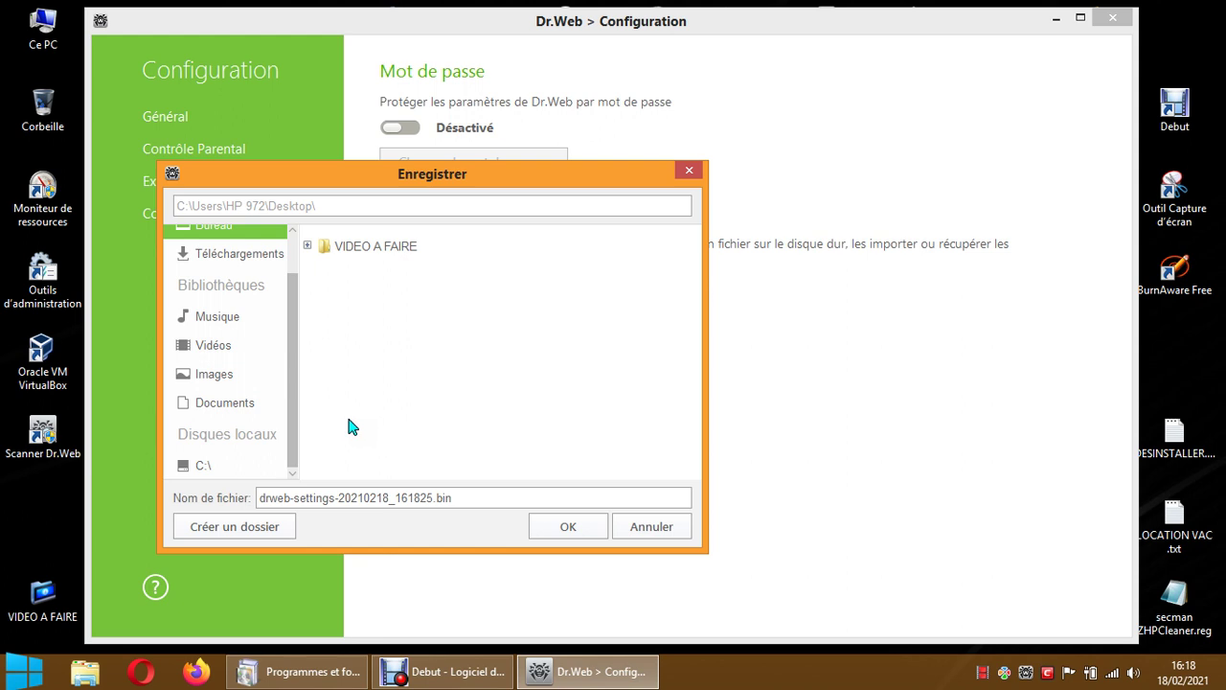
pyautogui.click(568, 530)
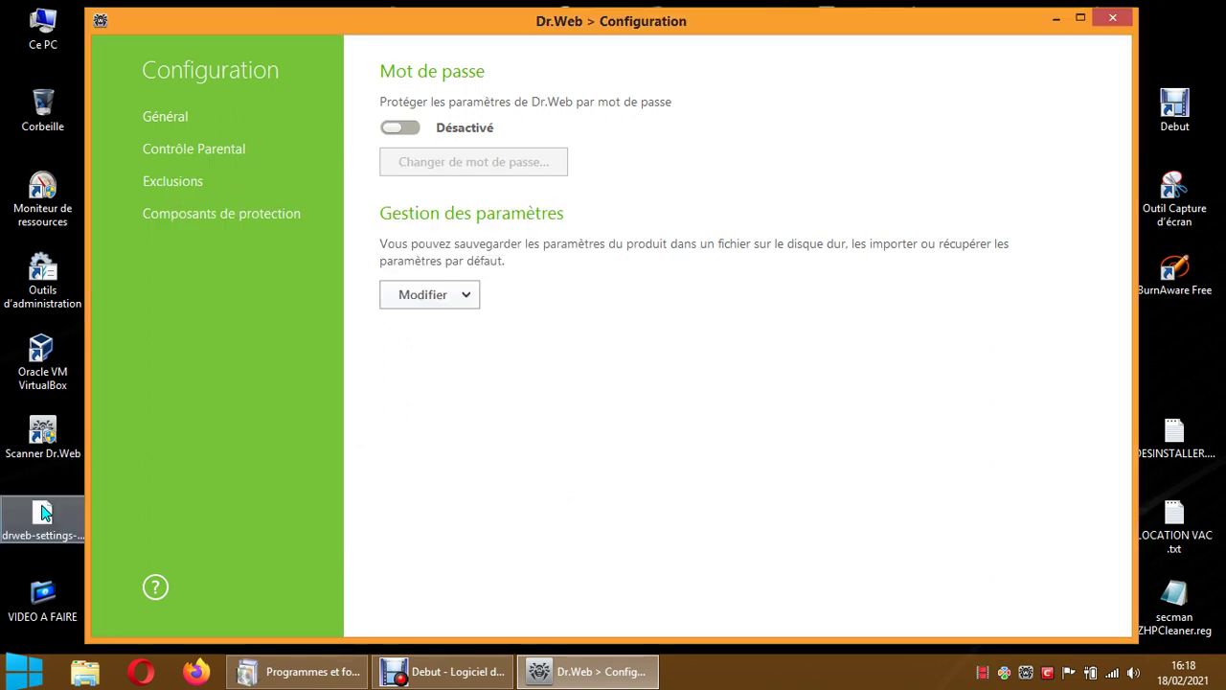
# Step: Close the Dr.Web configuration window and the Programmes et fonctionnalités window
pyautogui.click(1110, 19)
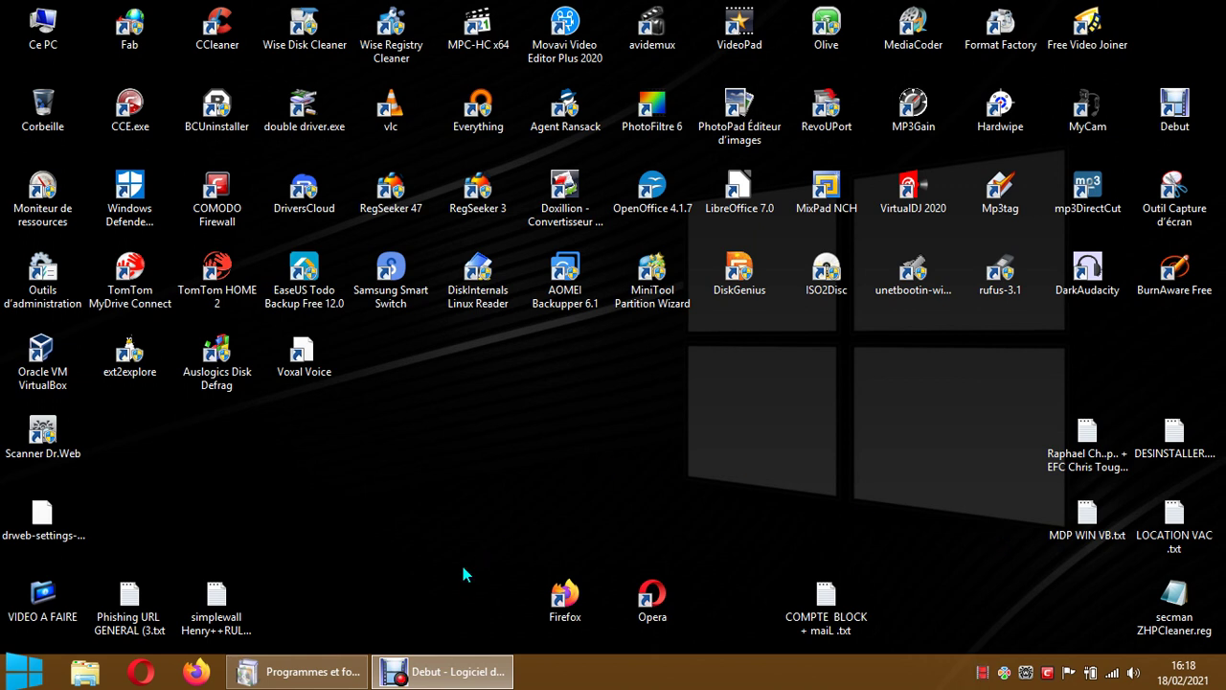
pyautogui.click(355, 668)
pyautogui.click(1093, 11)
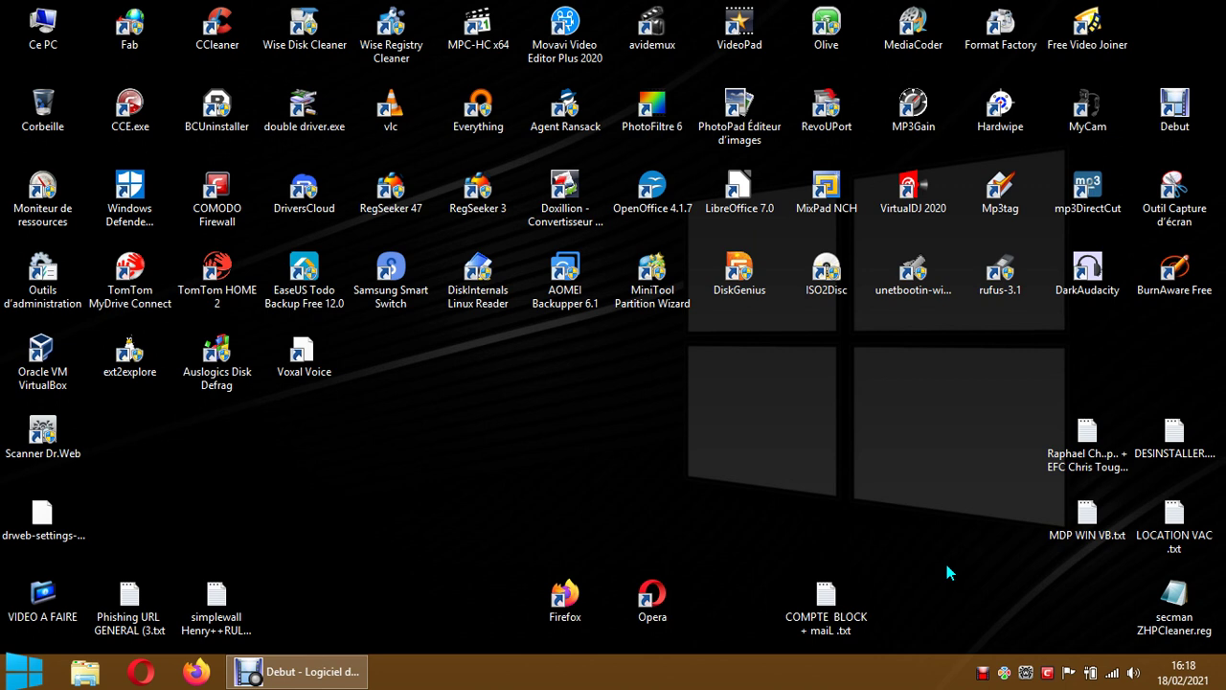
# Step: Try to update Dr.Web manually, and dismiss its update pane
pyautogui.click(1025, 673)
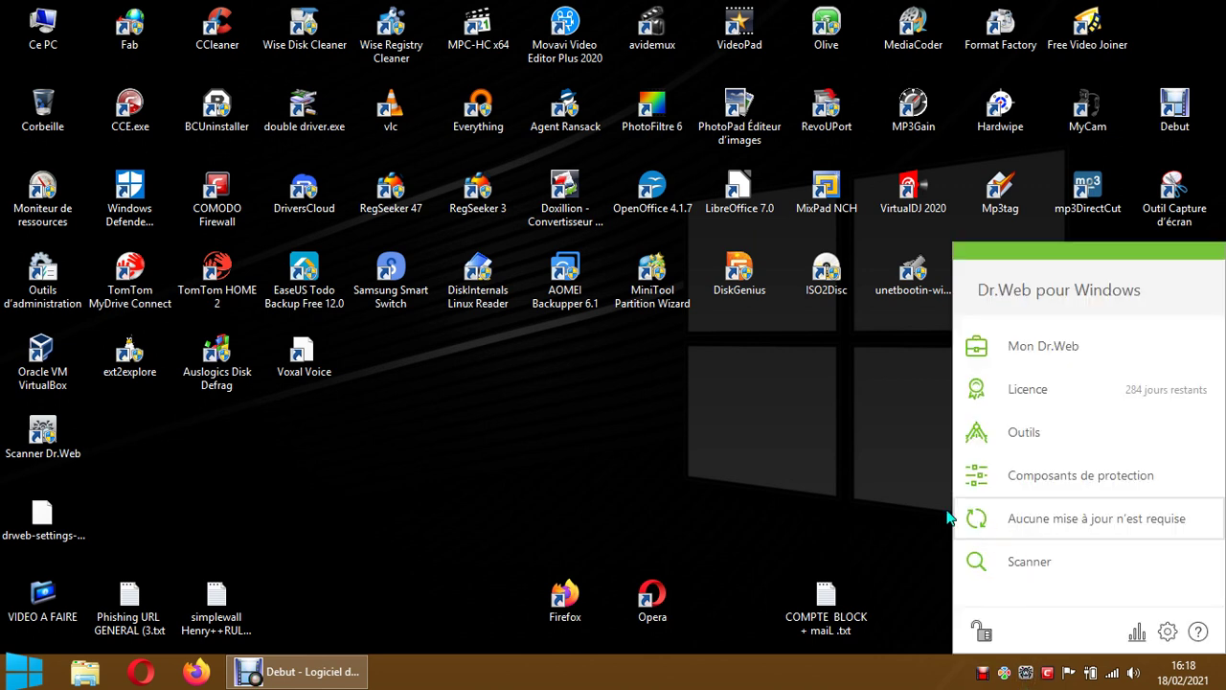
pyautogui.click(1044, 520)
pyautogui.click(1031, 509)
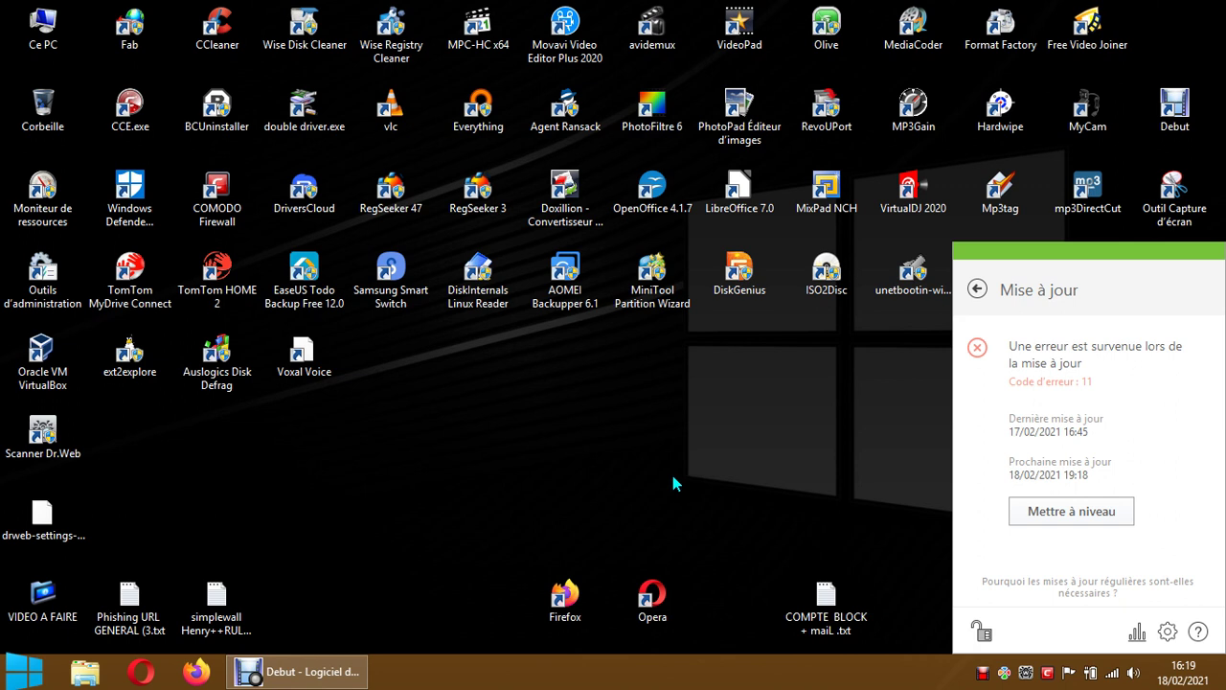
pyautogui.click(862, 448)
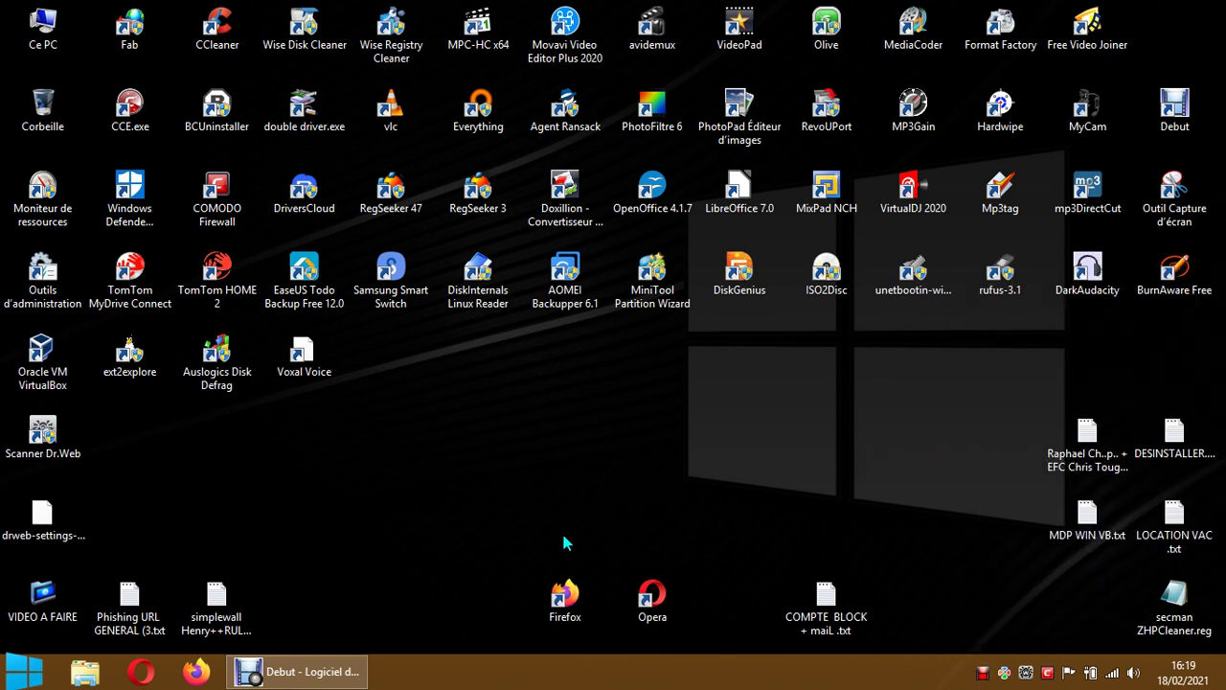
pyautogui.click(359, 669)
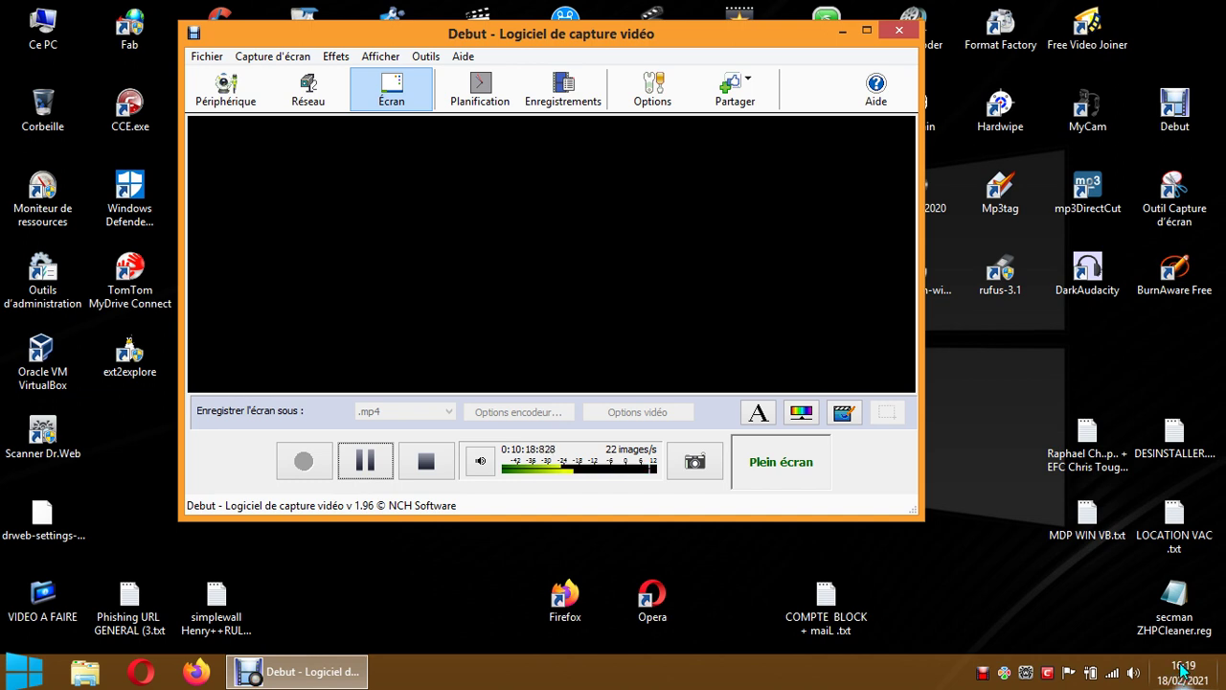
pyautogui.click(431, 469)
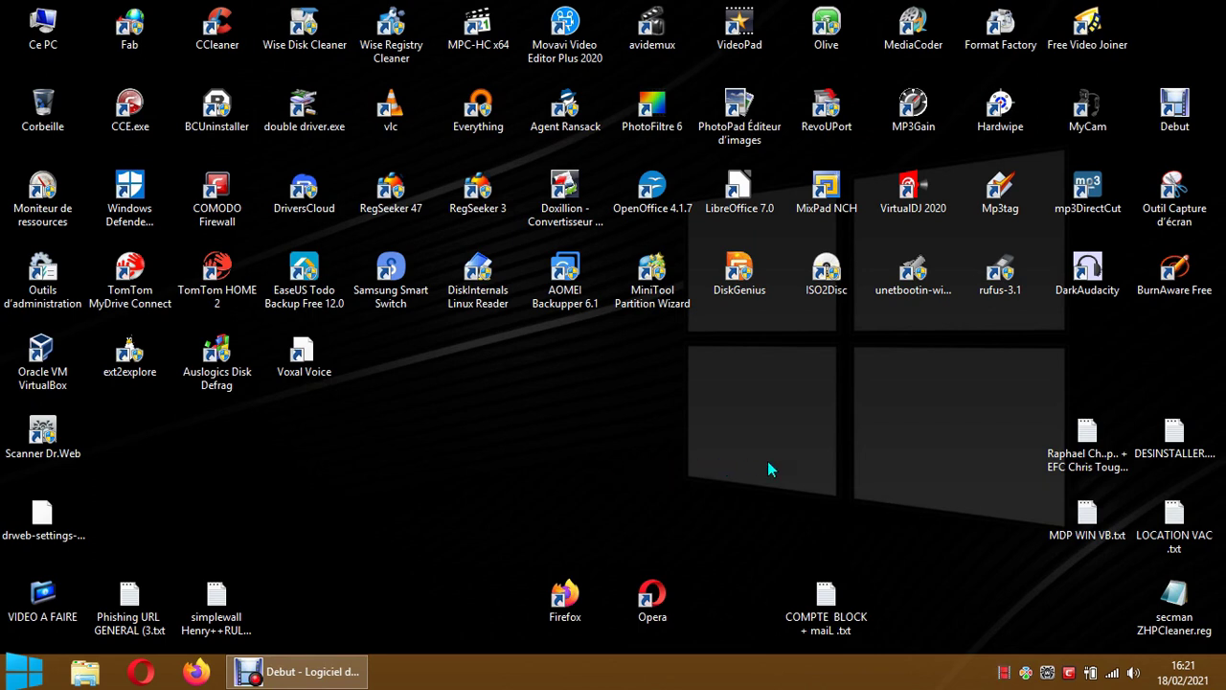
# Step: Reopen Dr.Web's update pane and retry the manual update
pyautogui.click(1048, 673)
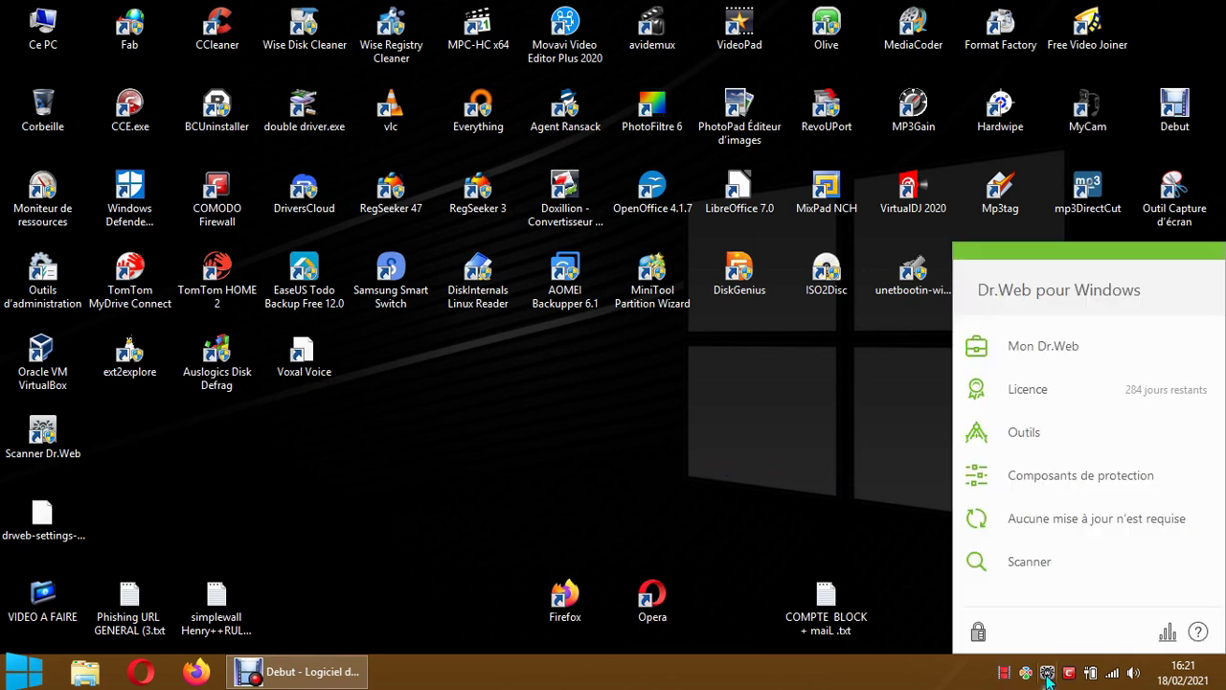
pyautogui.click(1053, 525)
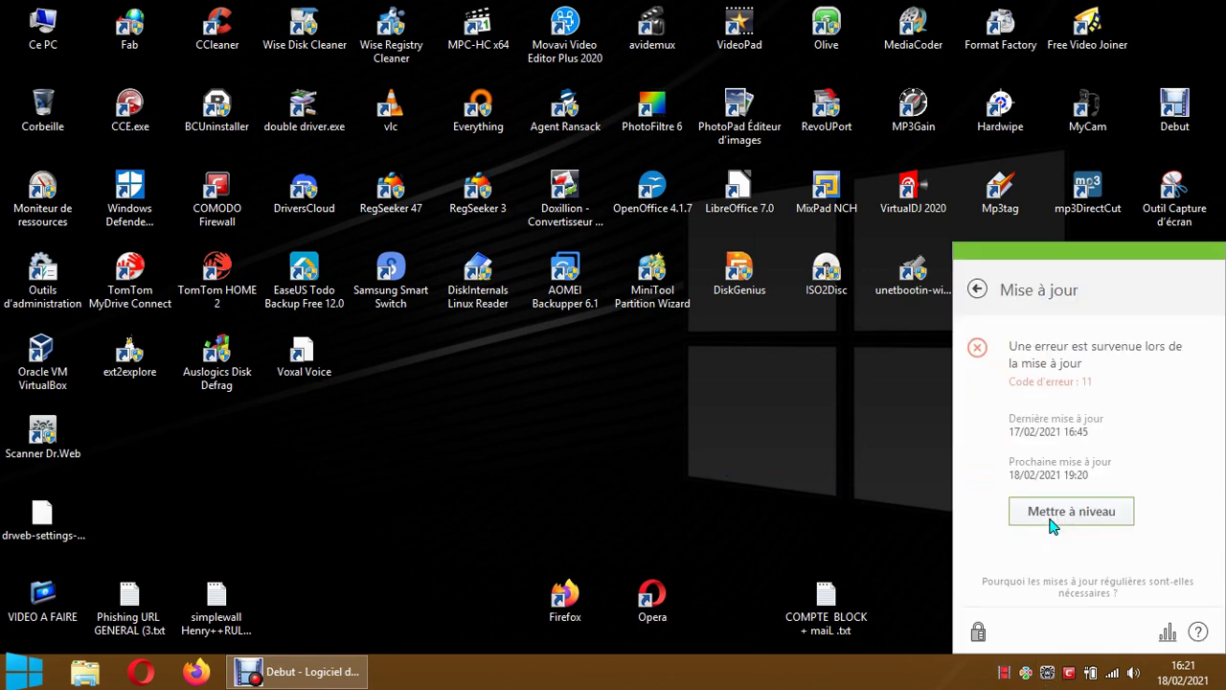
pyautogui.click(1037, 514)
pyautogui.click(1121, 511)
pyautogui.click(317, 674)
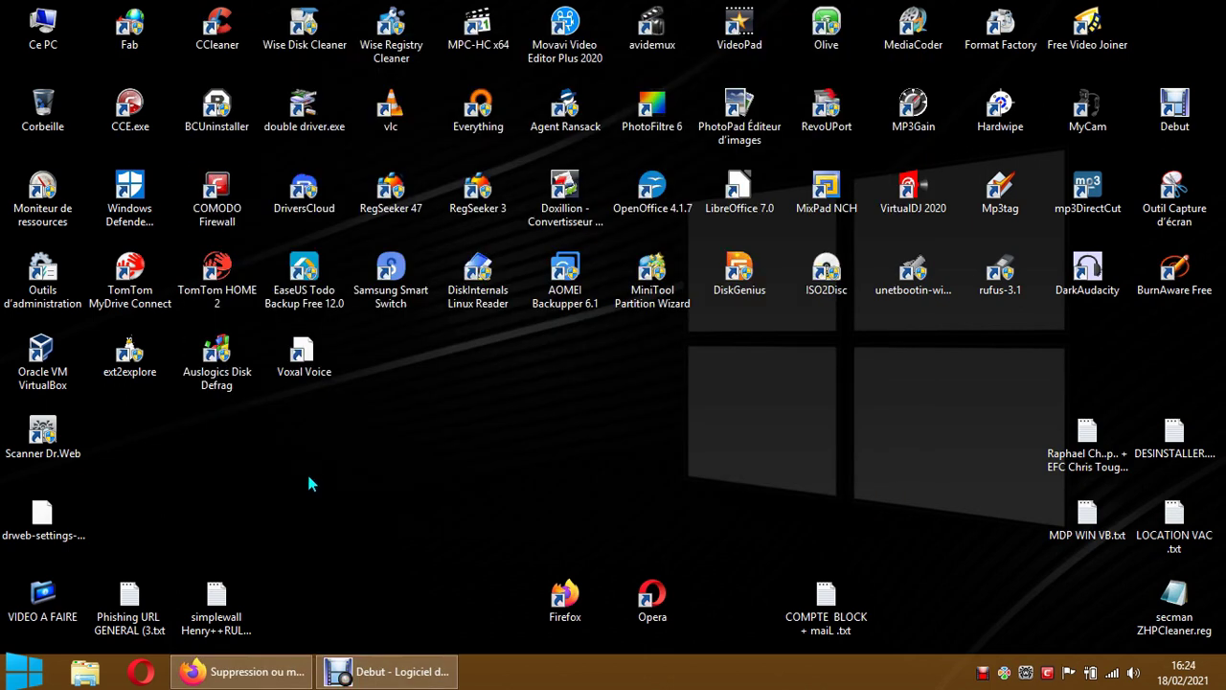
# Step: Switch to Firefox, read Dr.Web's Suppression ou modification de programme page, highlighting the Récupérer le programme instruction, and close the browser
pyautogui.click(271, 665)
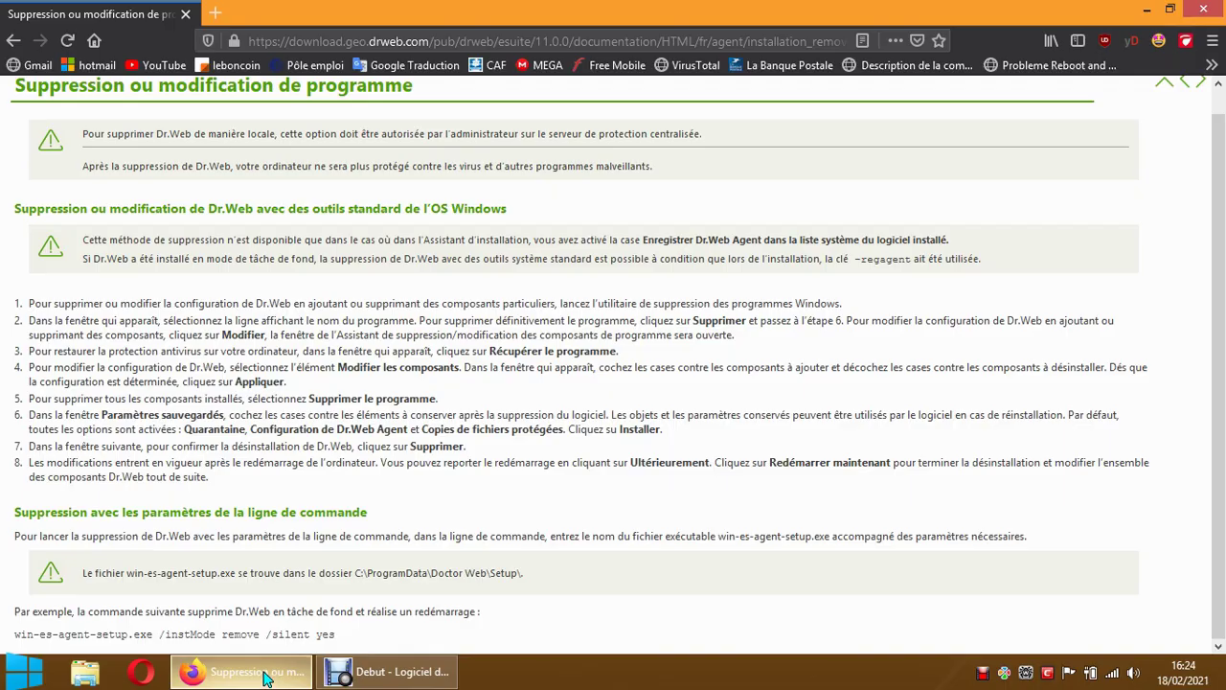
pyautogui.scroll(1, 369, 381)
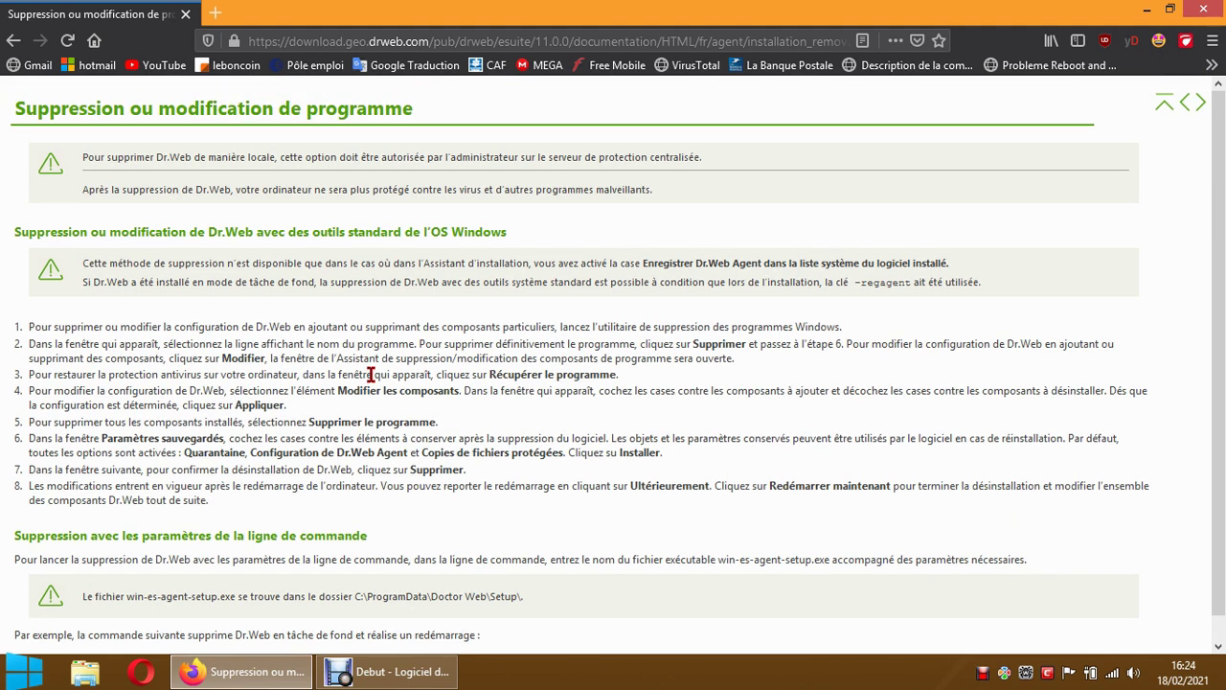
pyautogui.scroll(-1, 370, 375)
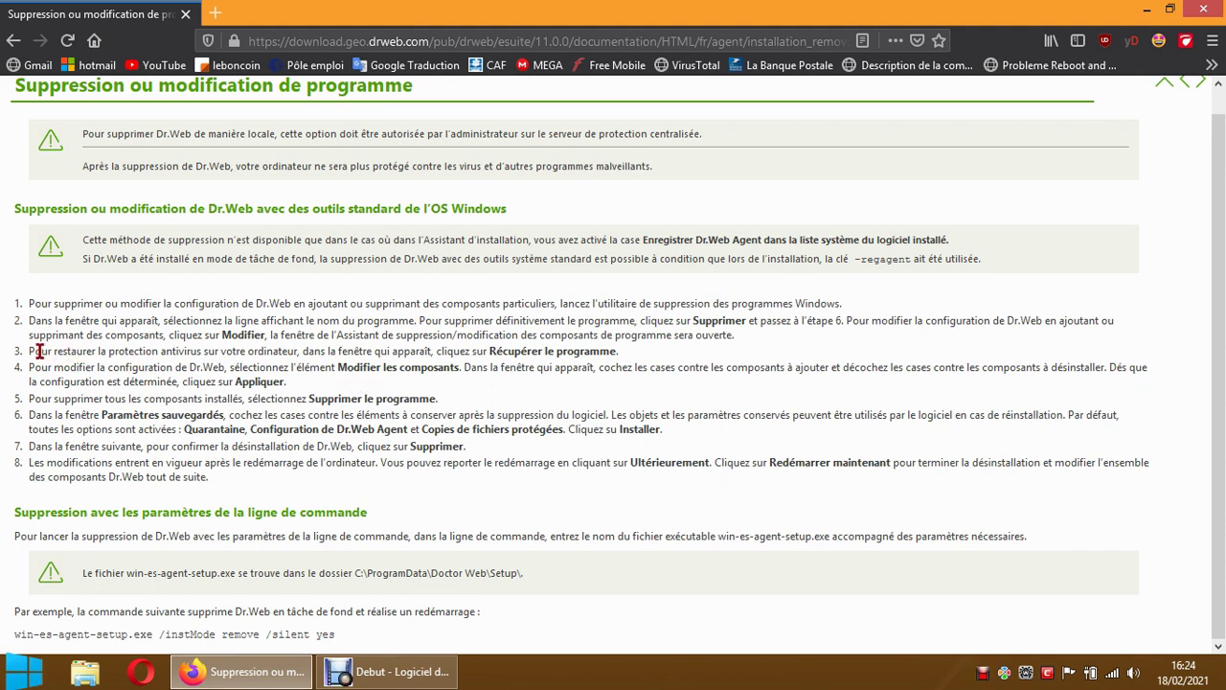
pyautogui.moveTo(29, 351); pyautogui.dragTo(632, 361)
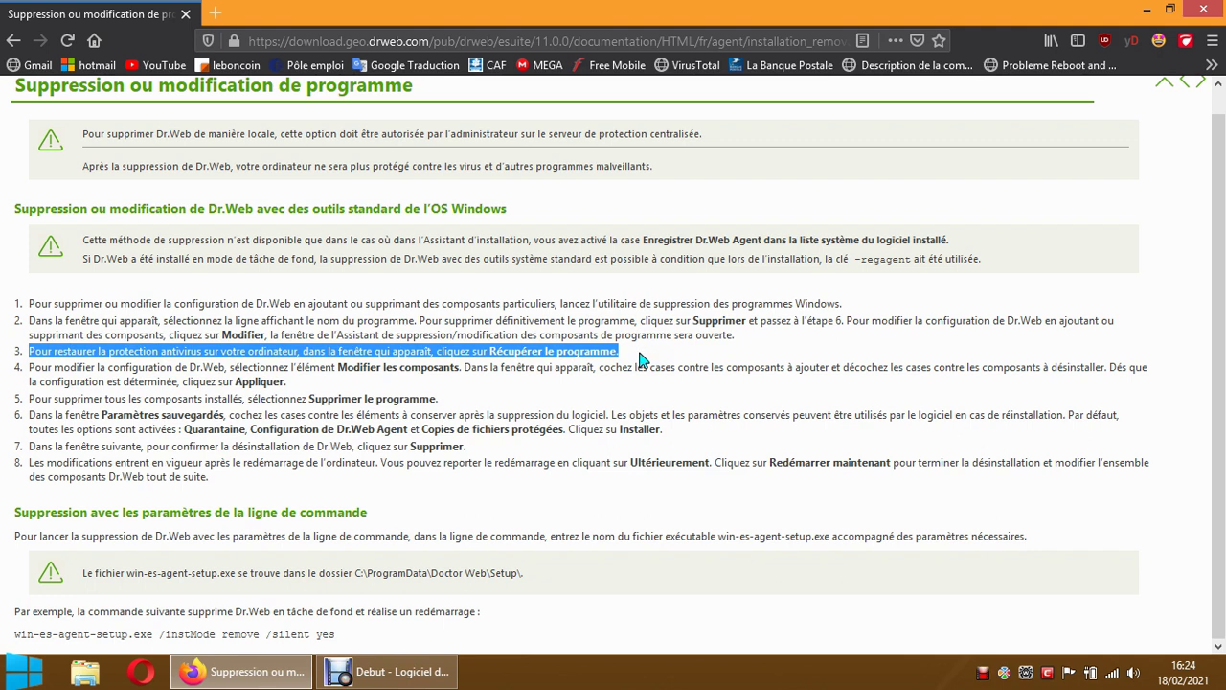
pyautogui.click(642, 359)
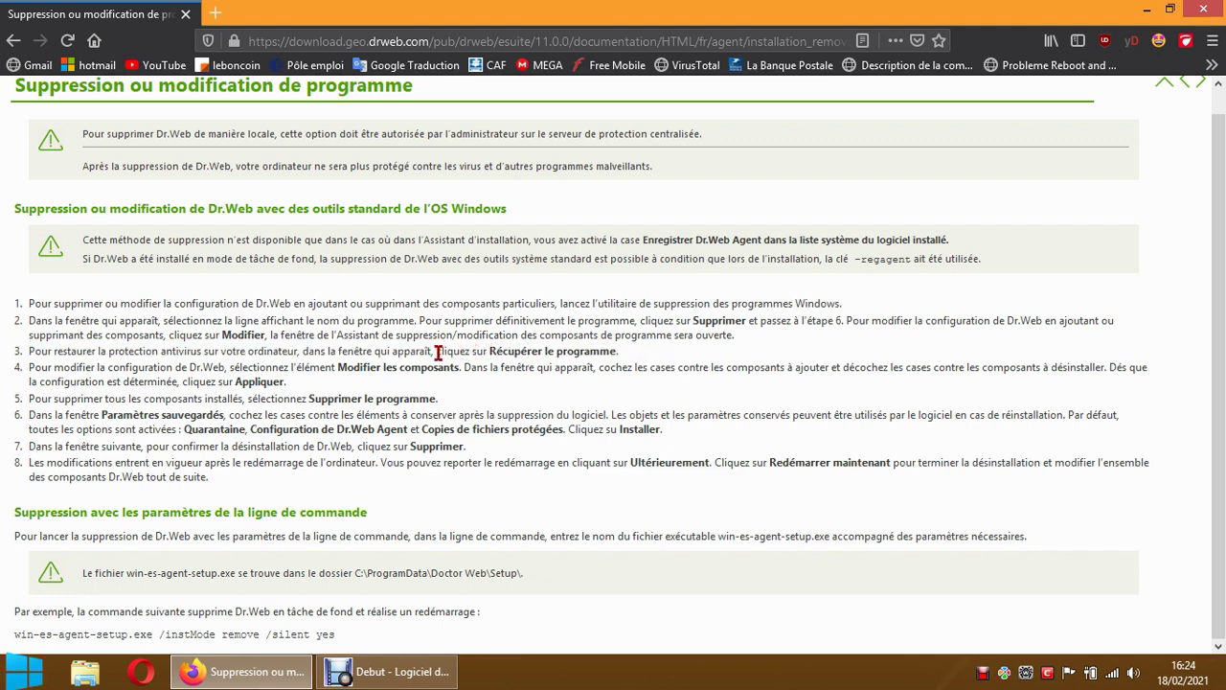
pyautogui.moveTo(436, 352); pyautogui.dragTo(618, 352)
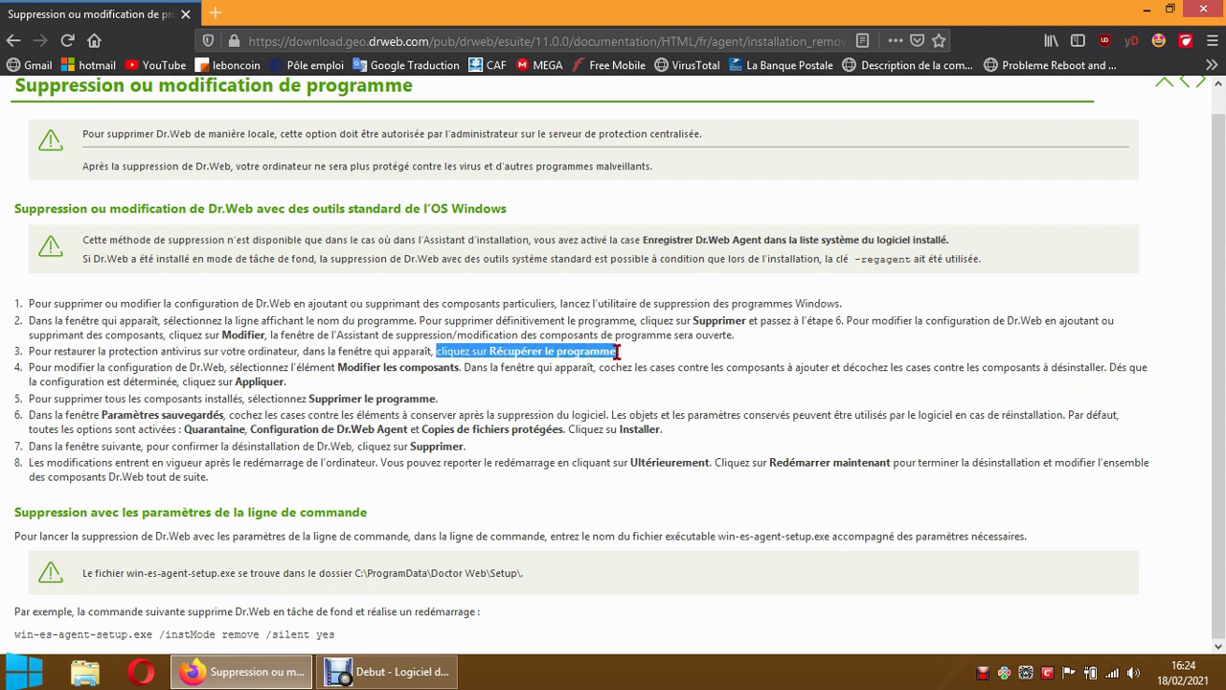
pyautogui.click(642, 359)
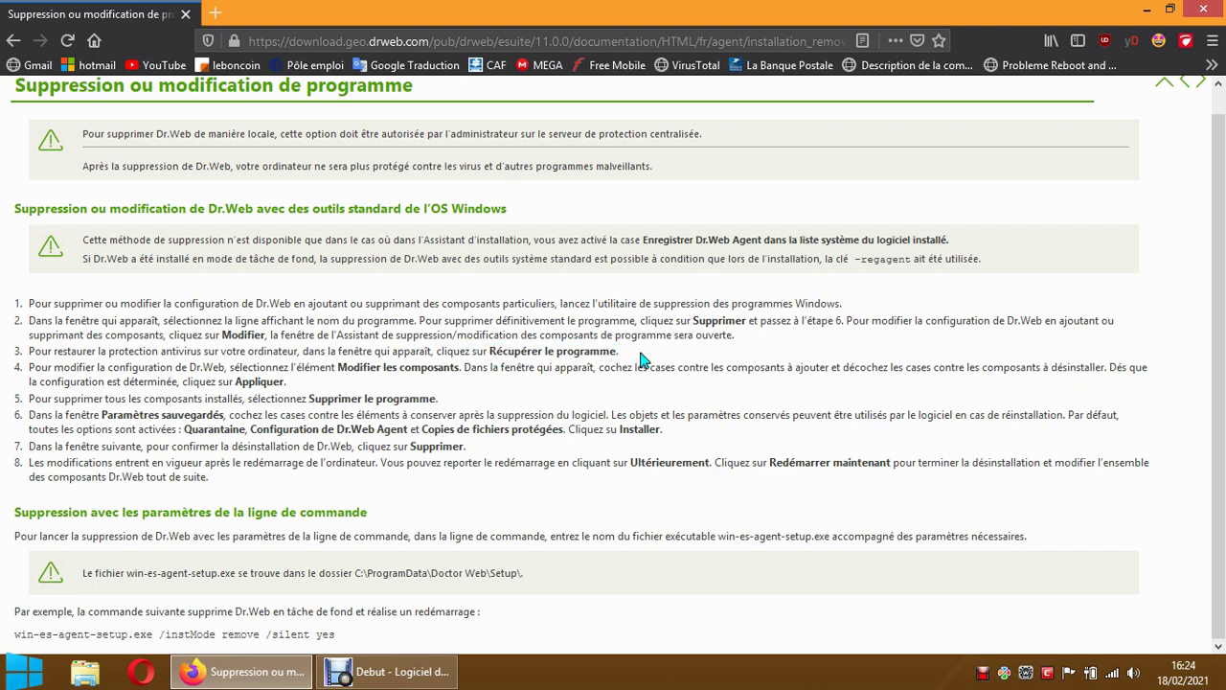
pyautogui.scroll(1, 641, 359)
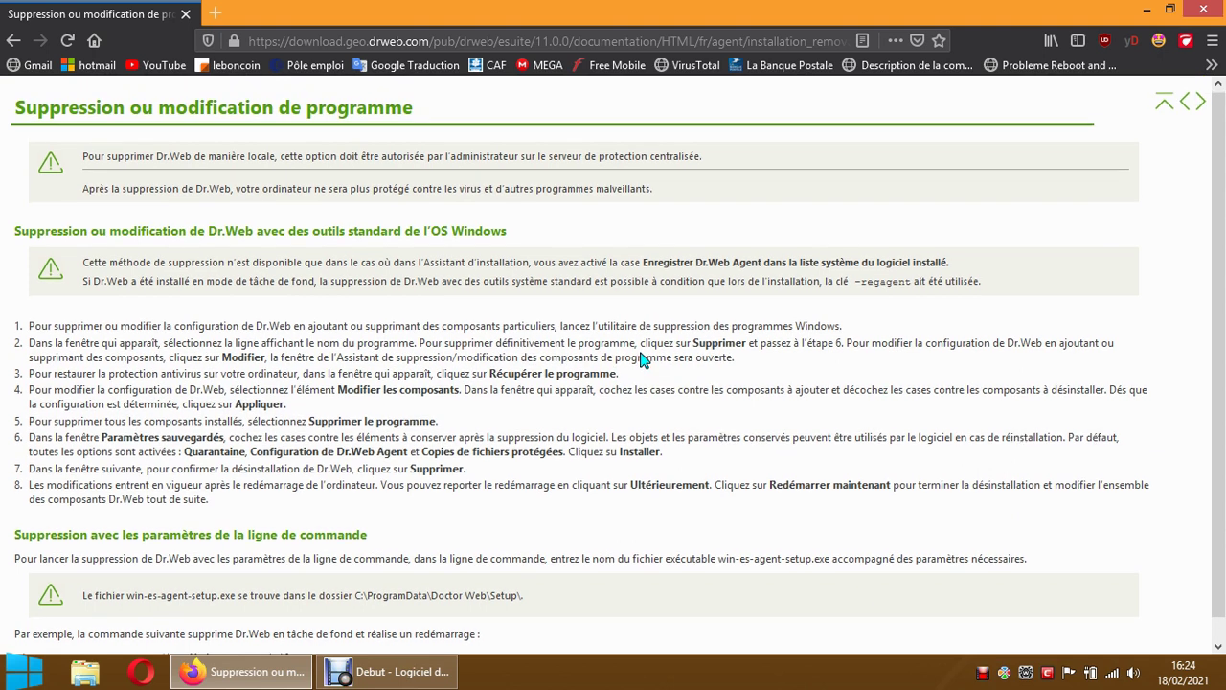
pyautogui.scroll(-1, 642, 359)
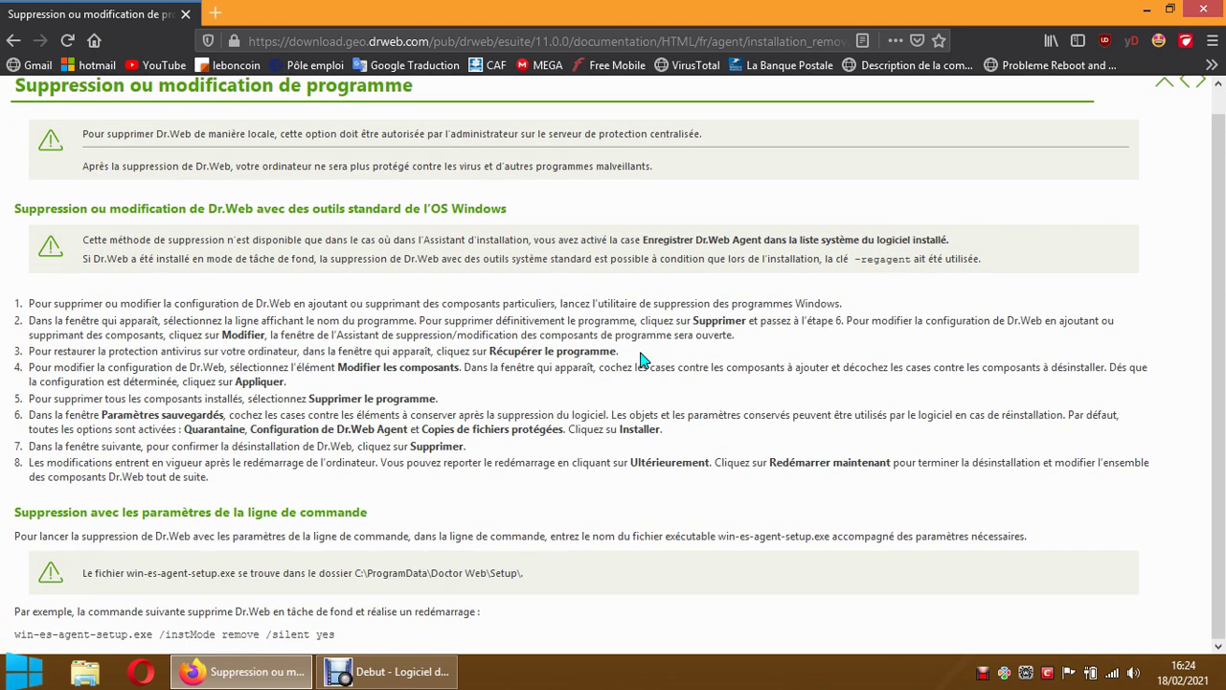
pyautogui.click(1205, 11)
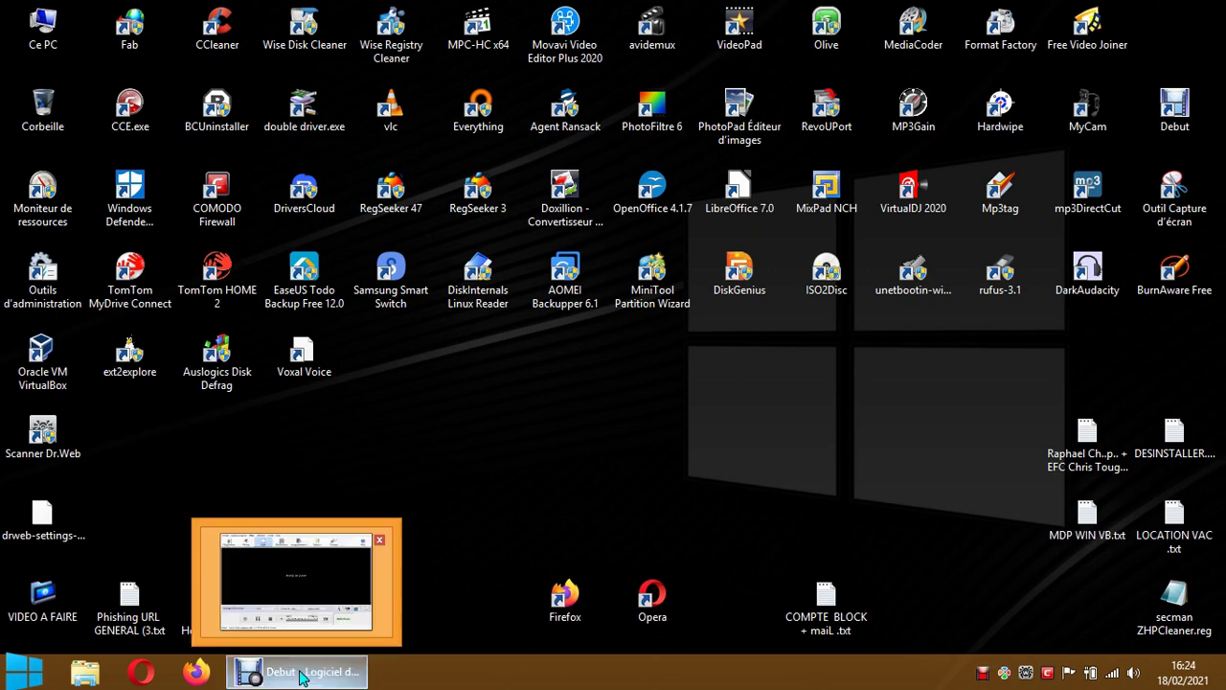